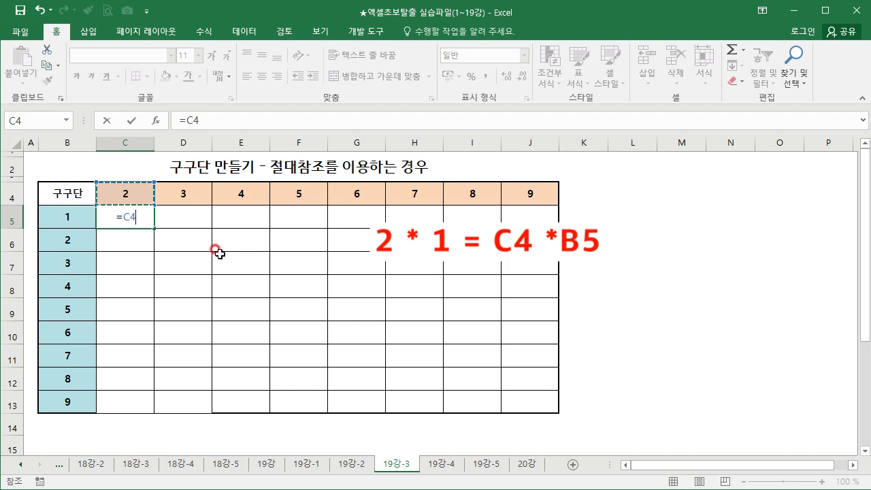
- Complete the formula in C5 as =C4*B5 and fill it down to C13
type("*")
left_click(66, 221)
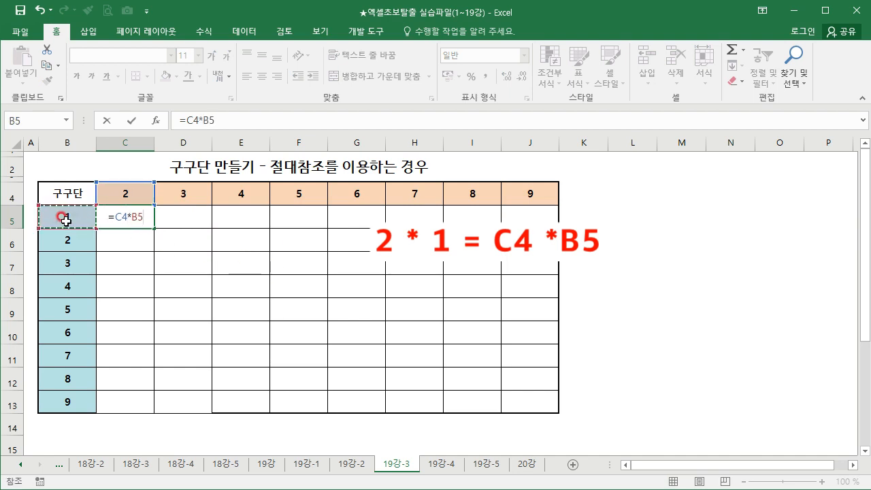
key("Return")
left_click(139, 216)
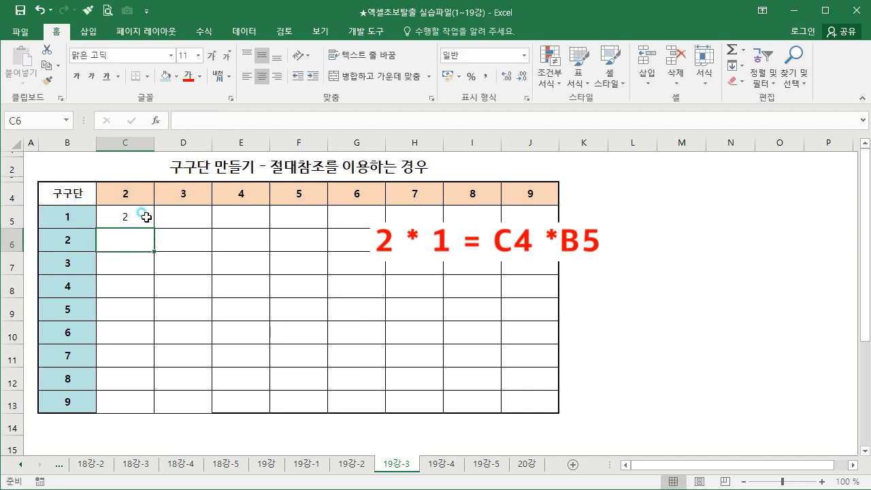
left_click_drag(155, 229, 153, 411)
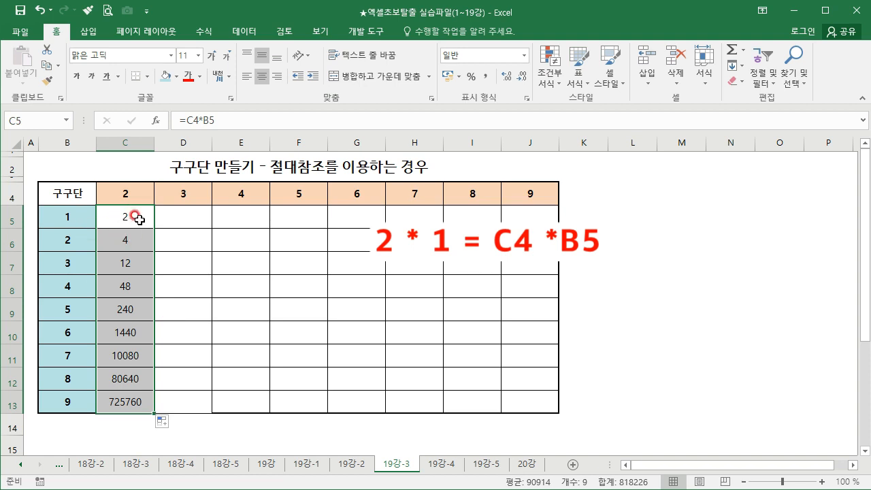
left_click(140, 218)
left_click_drag(155, 229, 155, 402)
- Inspect the cell references used by the formulas in C5, C6 and C7 without changing them
left_click(125, 219)
double_click(129, 217)
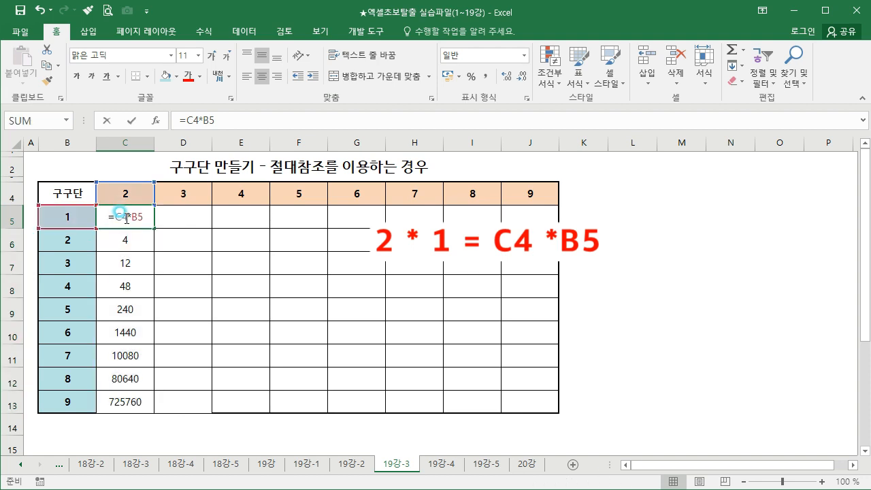
key("Escape")
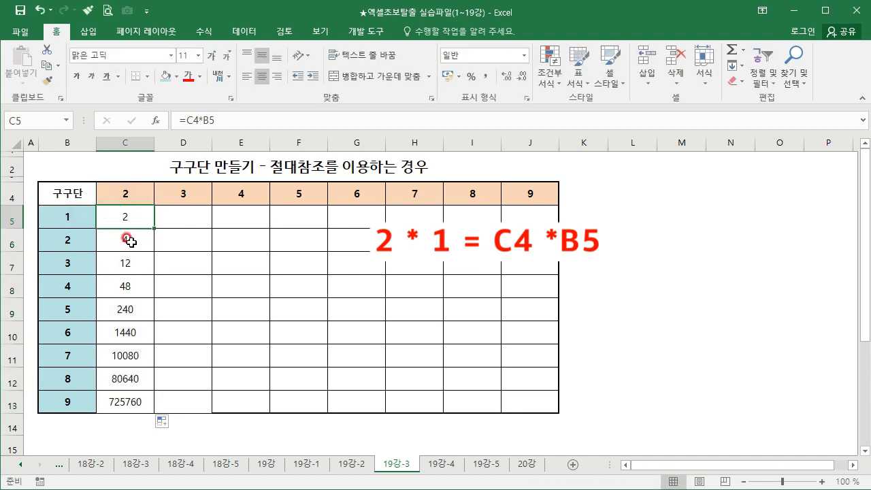
double_click(130, 240)
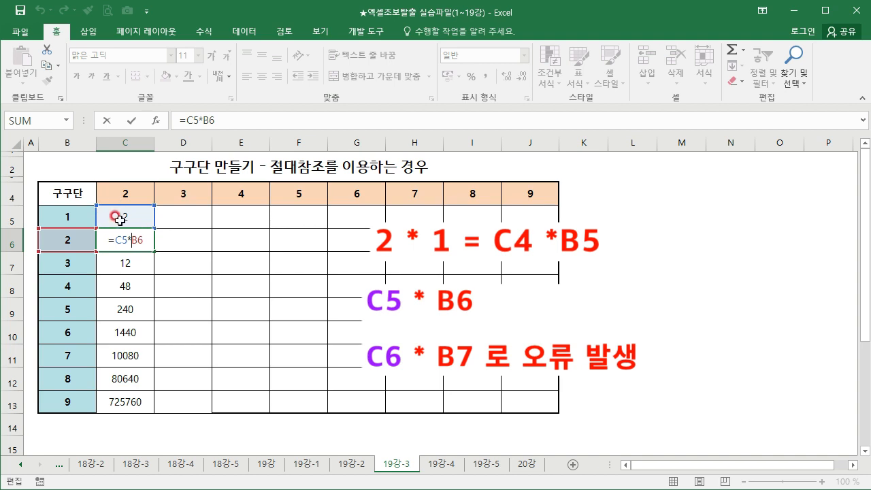
key("Escape")
double_click(126, 263)
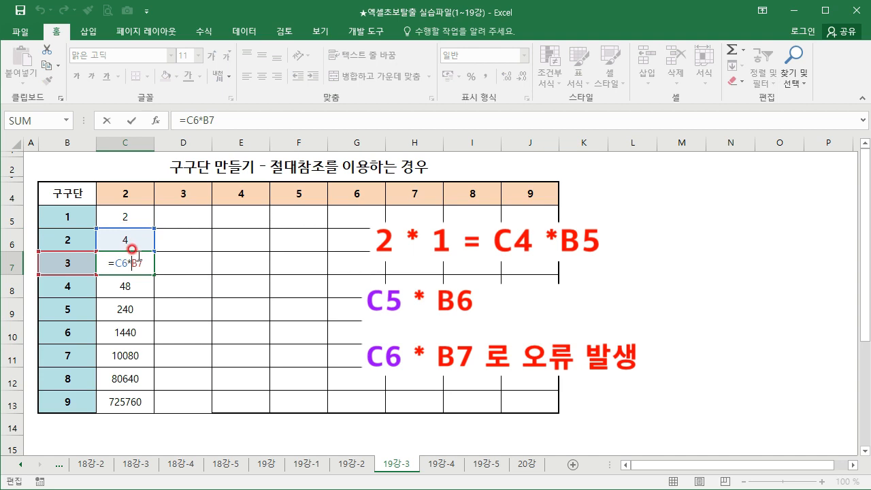
key("Escape")
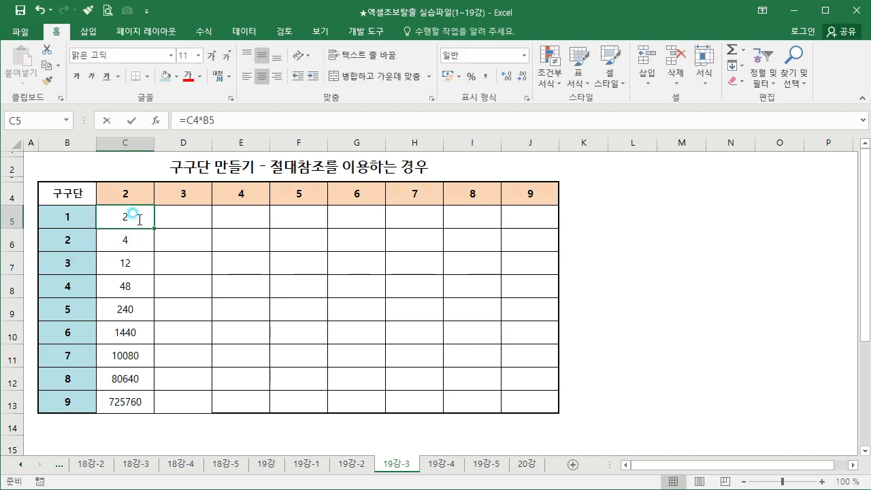
- Make the C4 reference absolute so C5 contains =$C$4*B5, and refill the column down to C13
double_click(135, 217)
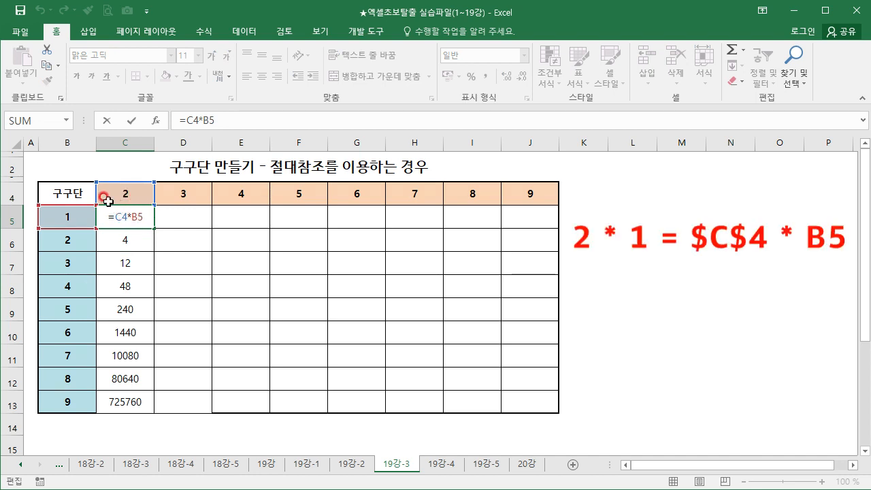
left_click(125, 216)
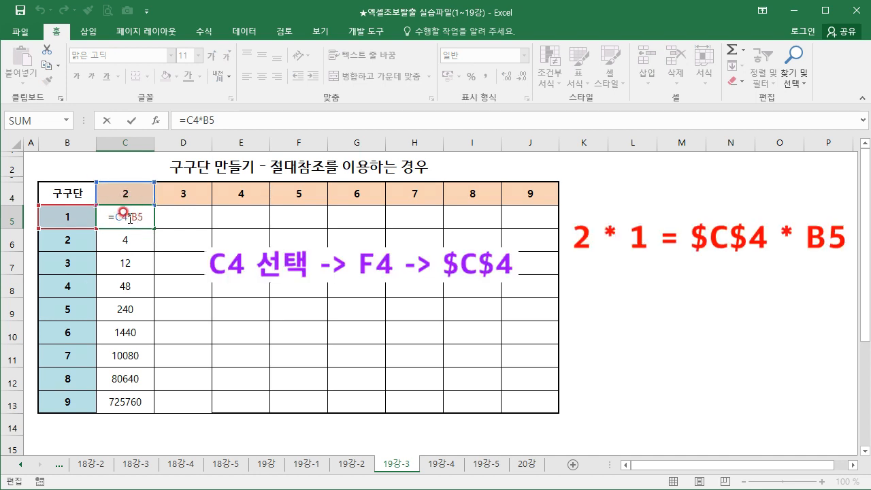
left_click_drag(126, 218, 111, 217)
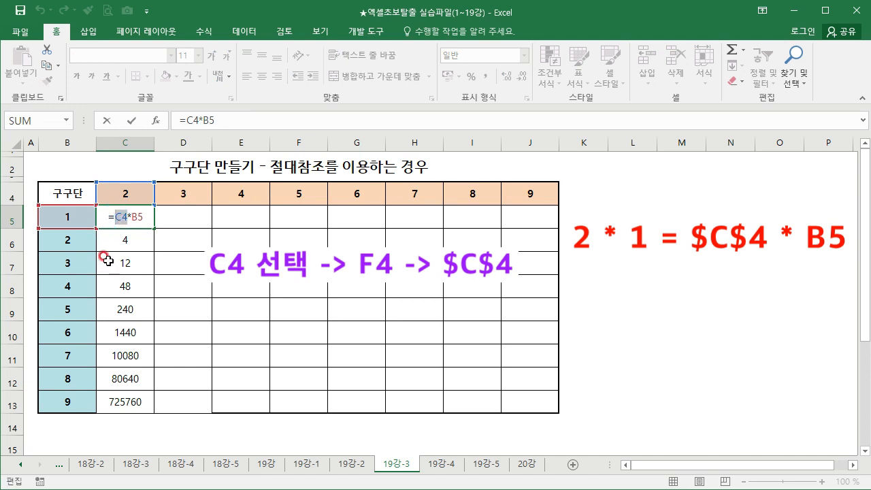
key("F4")
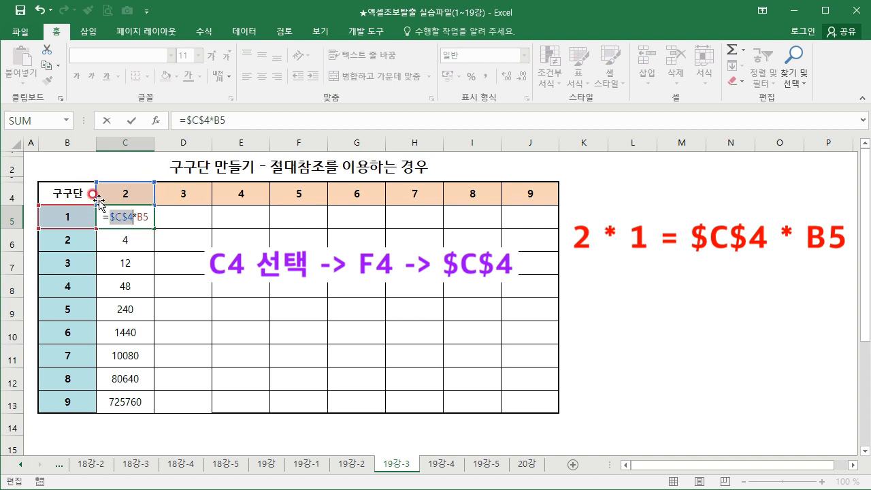
key("Return")
left_click(146, 221)
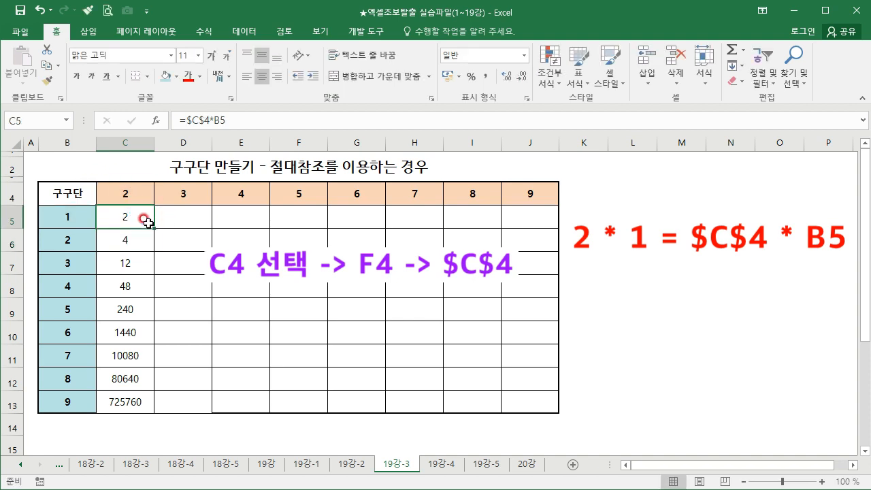
left_click_drag(154, 231, 173, 406)
- Enter the formula =D4*B5 in D5 and fill it down to D13
left_click(184, 216)
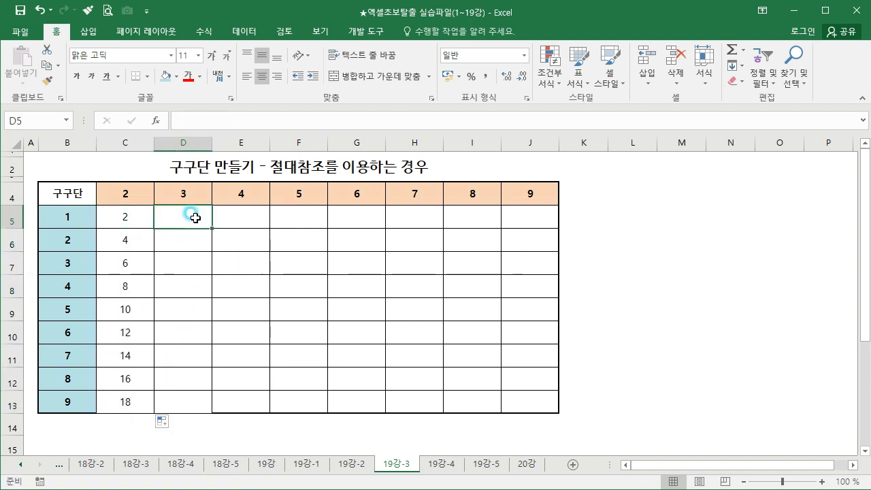
type("=")
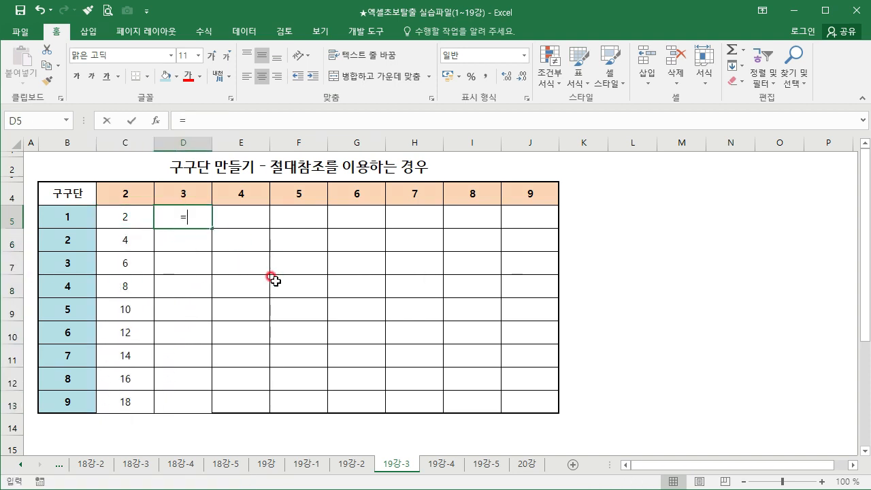
left_click(183, 193)
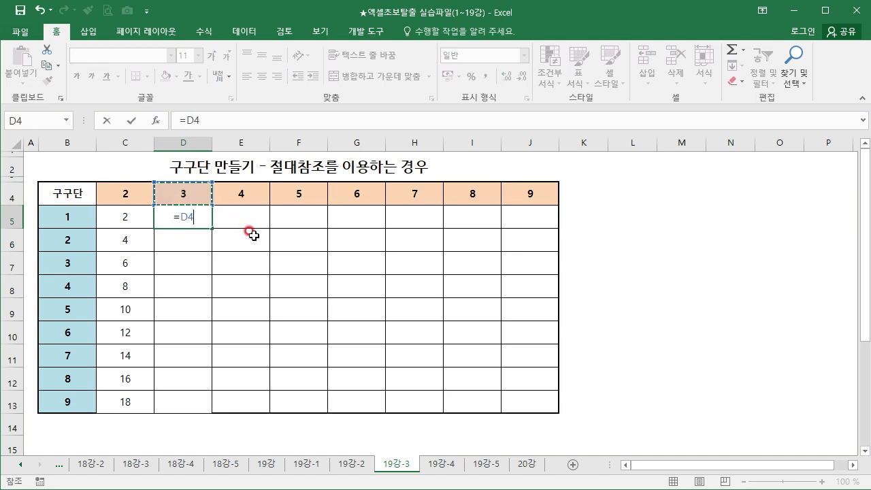
type("*")
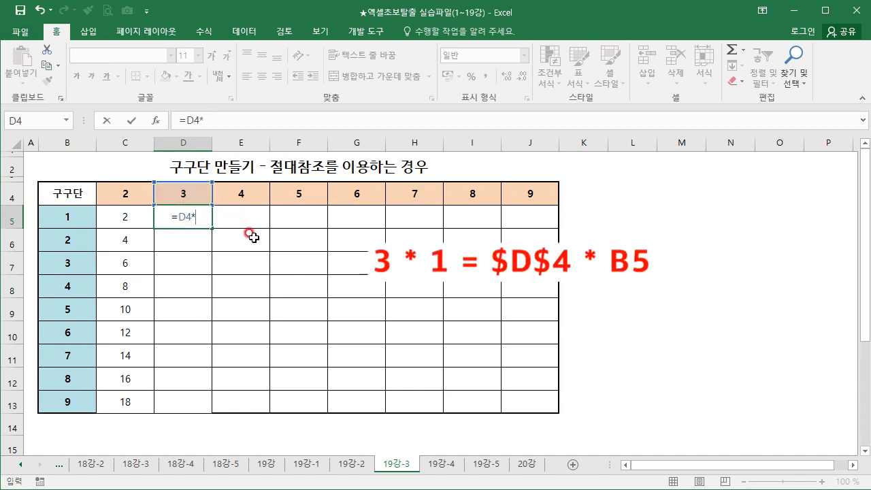
left_click(66, 216)
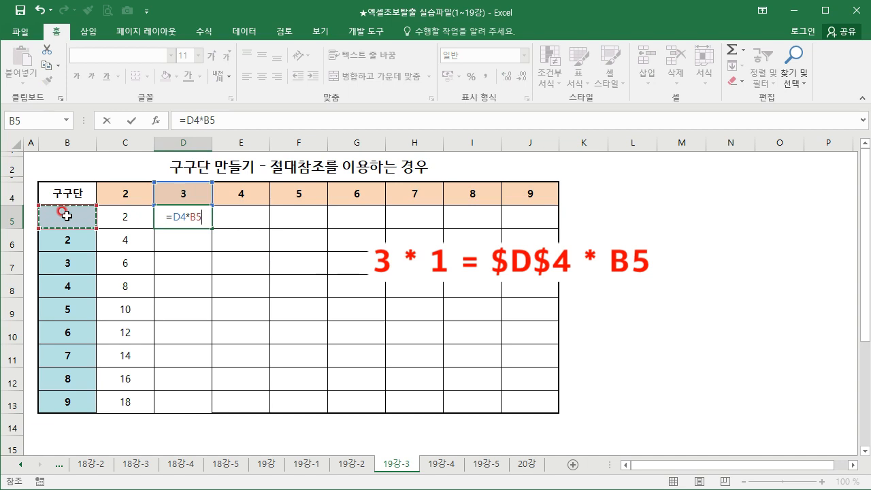
key("Return")
left_click(191, 216)
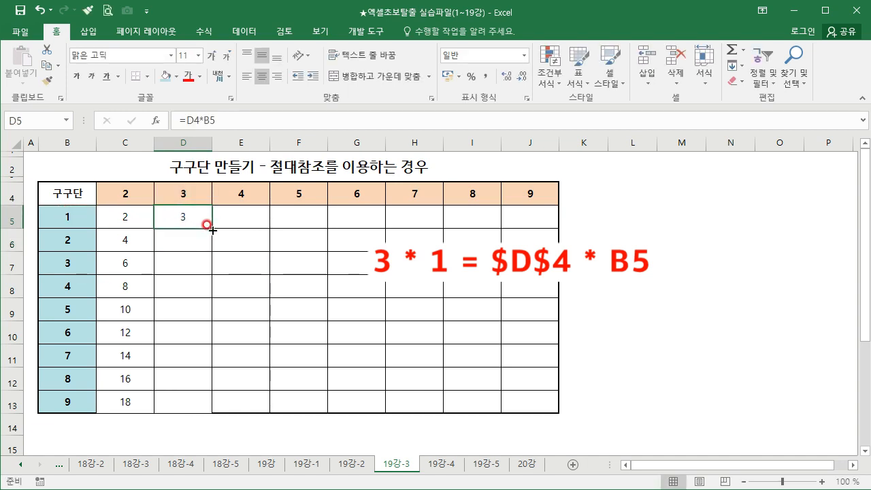
left_click_drag(206, 225, 202, 403)
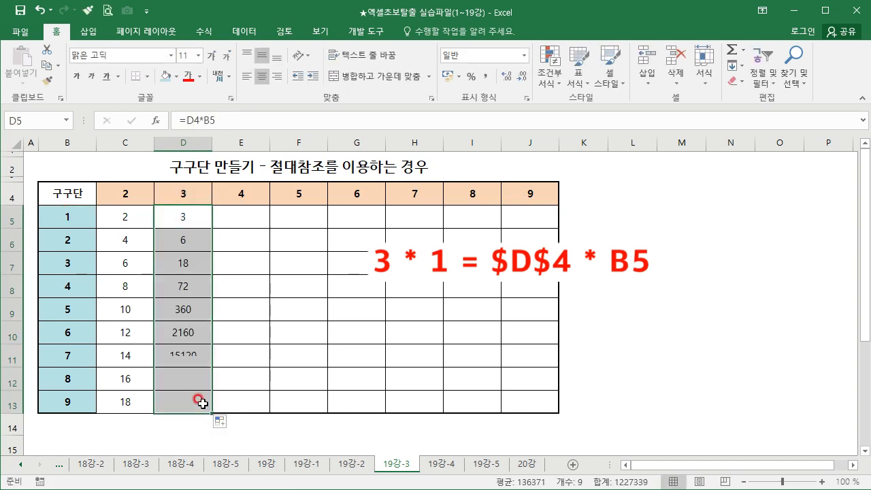
- Inspect the references in the D6 formula and compare them with the header cell D4
double_click(183, 233)
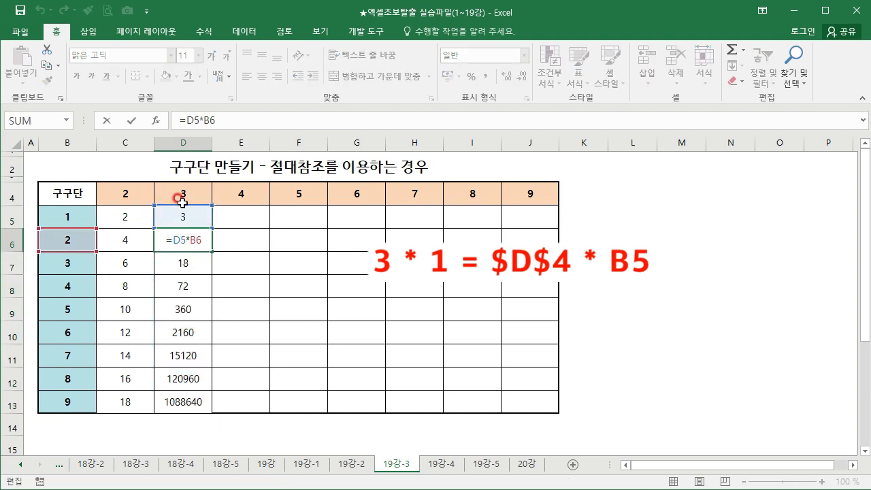
key("Escape")
left_click(181, 191)
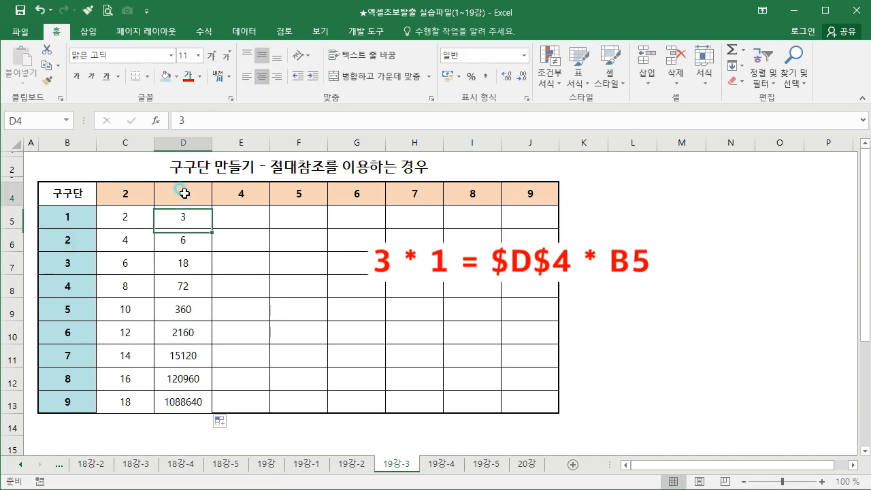
- Change the D5 formula to =$D$4*B5 and refill the column down to D13
double_click(189, 217)
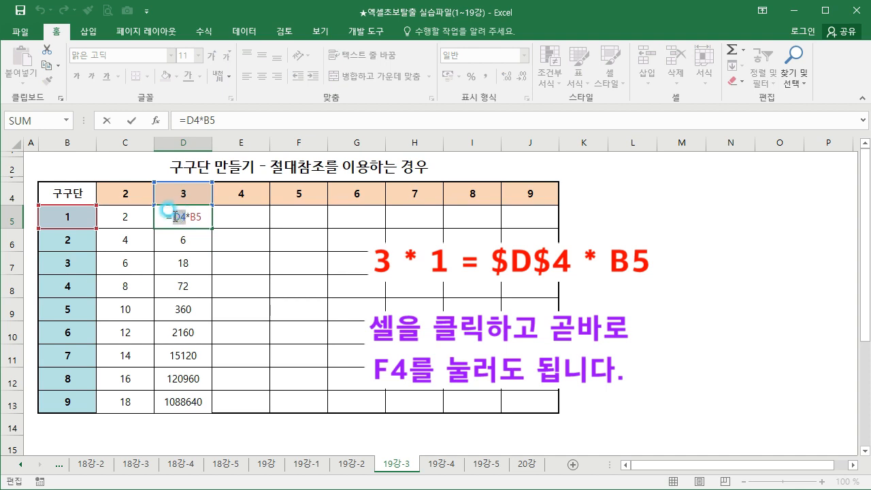
double_click(174, 218)
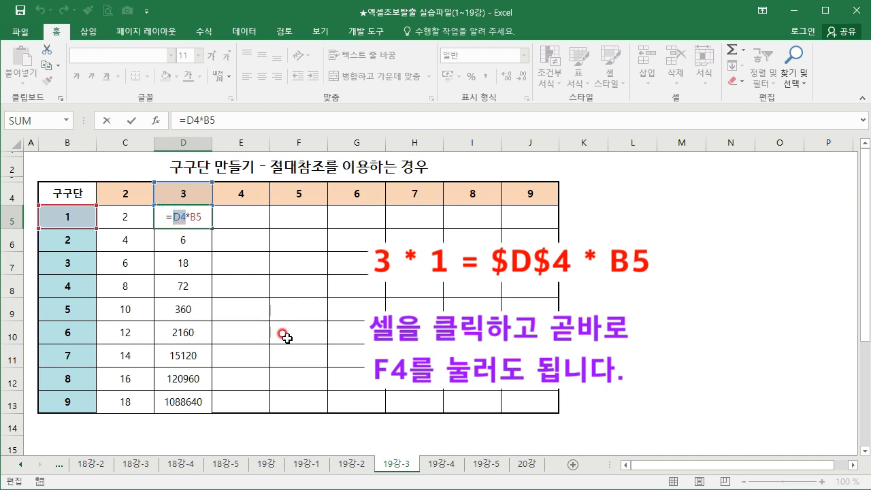
key("F4")
key("Return")
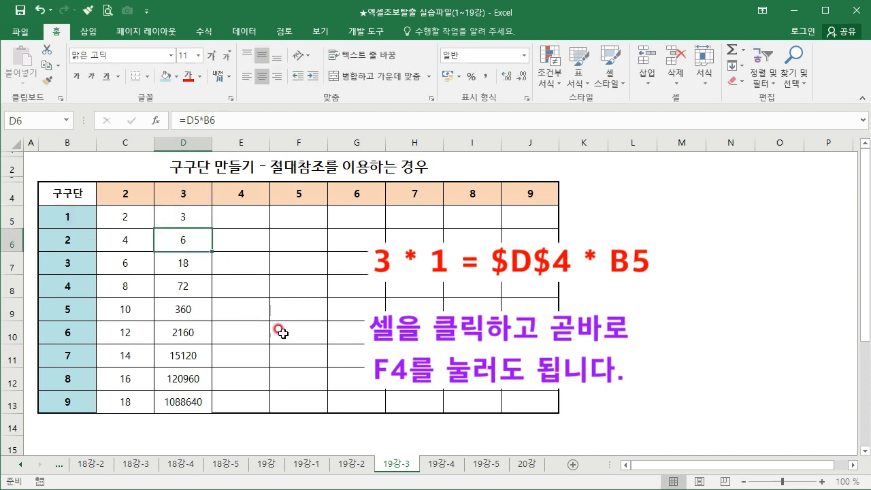
left_click(197, 222)
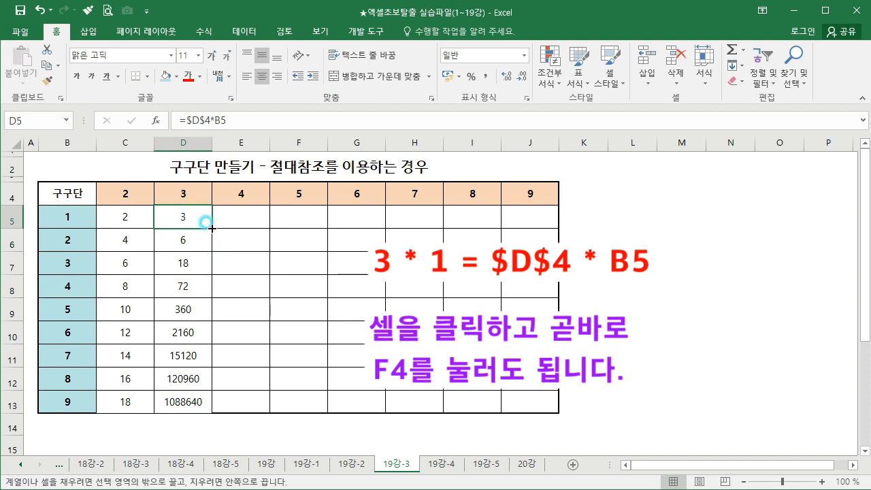
left_click_drag(208, 229, 210, 408)
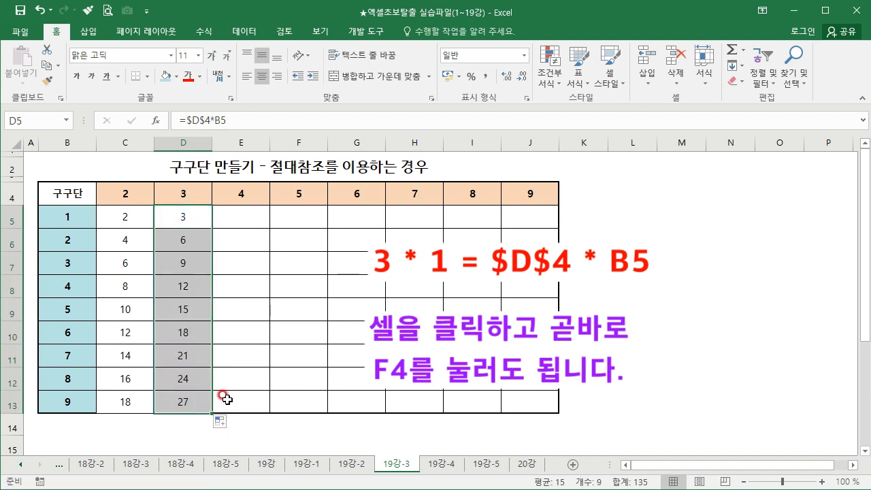
- Clear the existing results in C5:J6 on the 19강-4 sheet
left_click(443, 463)
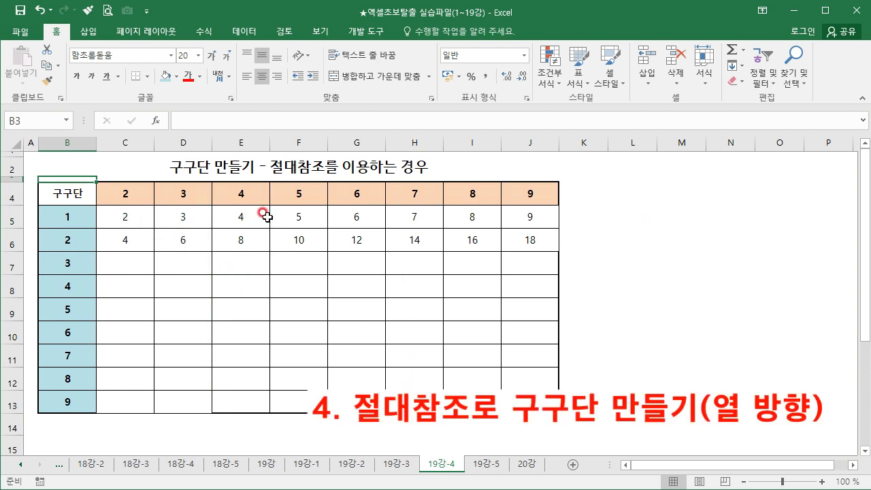
left_click_drag(113, 218, 509, 236)
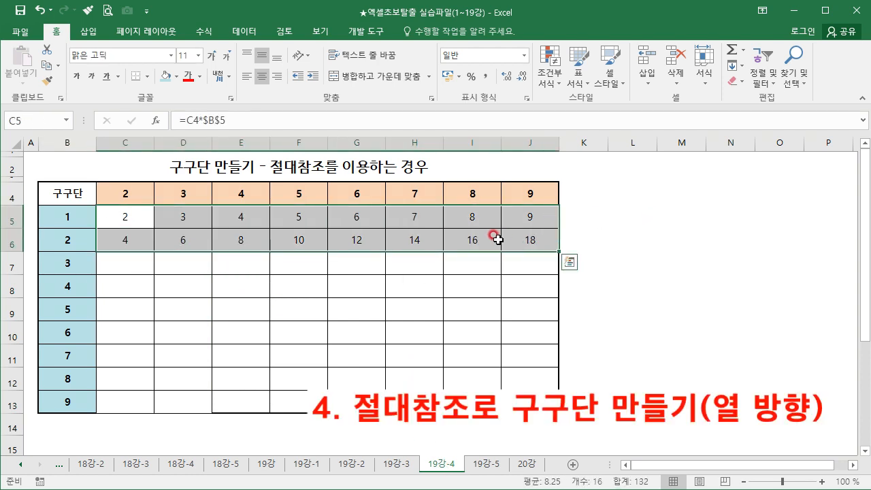
key("Delete")
- Enter the formula =C4*B5 in C5 and fill it across the row to J5
left_click(129, 208)
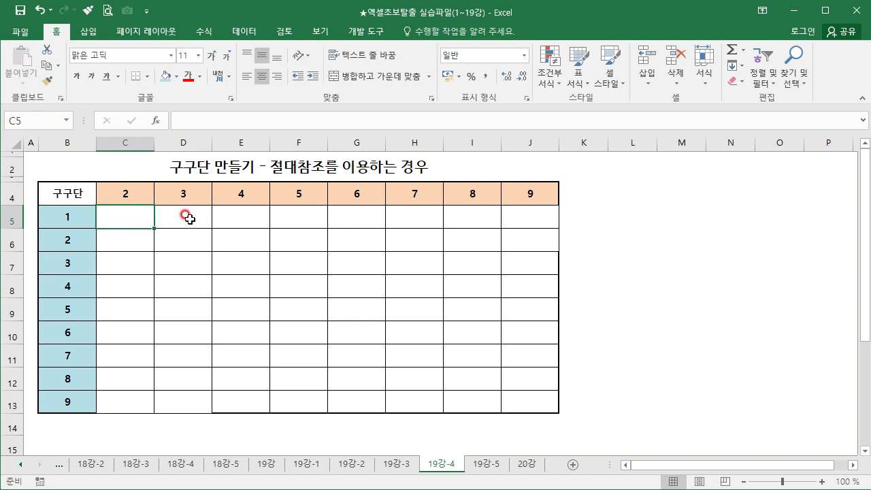
type("=")
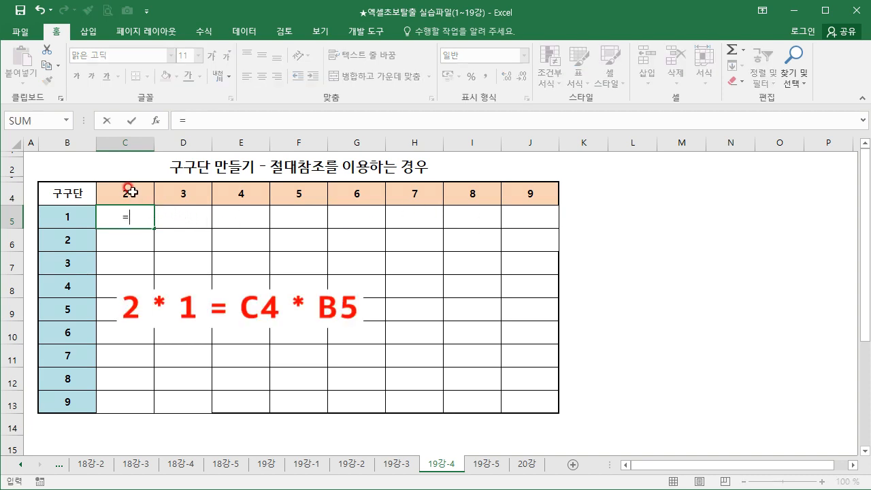
left_click(130, 192)
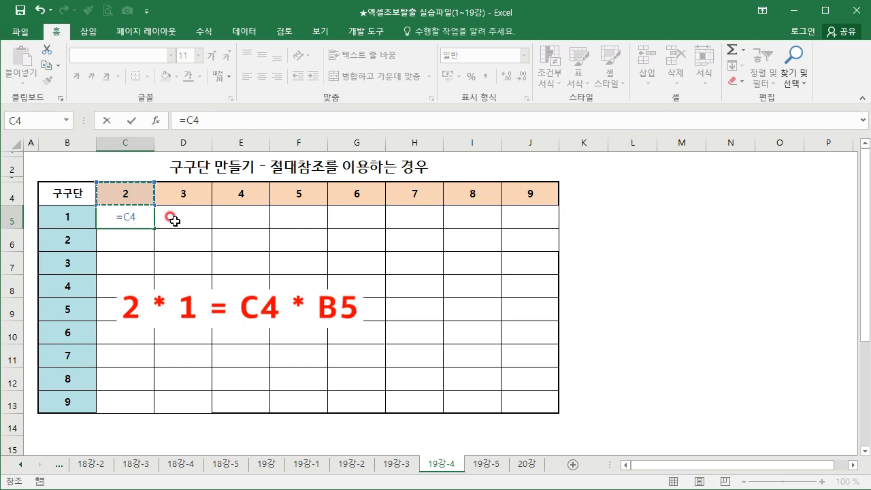
type("*")
left_click(81, 212)
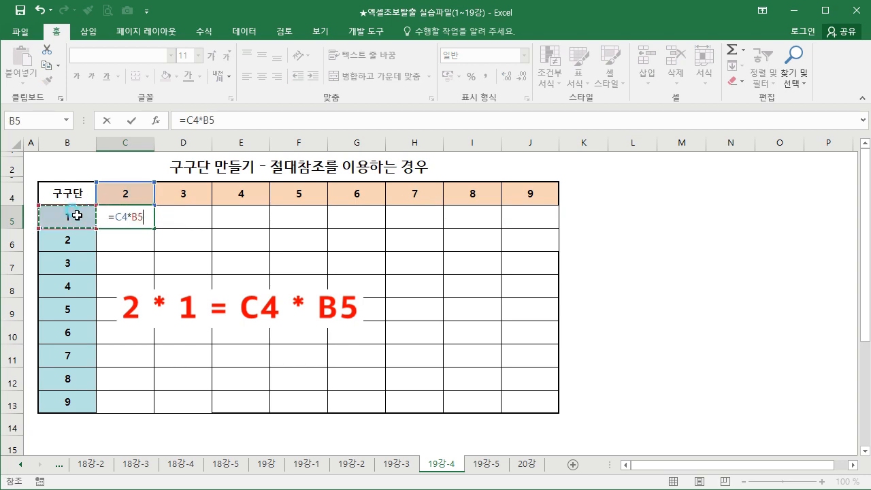
key("Return")
left_click(111, 215)
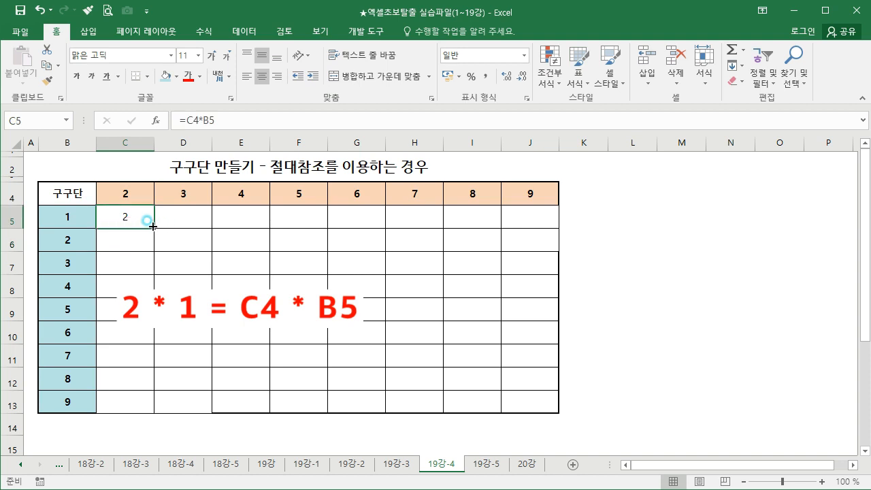
left_click_drag(153, 227, 529, 220)
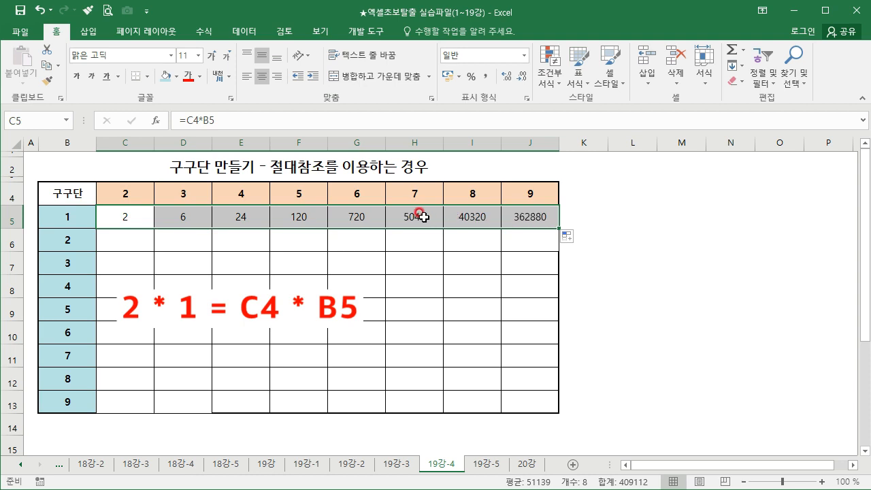
- Inspect the references in the C5, D5 and E5 formulas to compare how they shift across the row
left_click(151, 216)
double_click(151, 216)
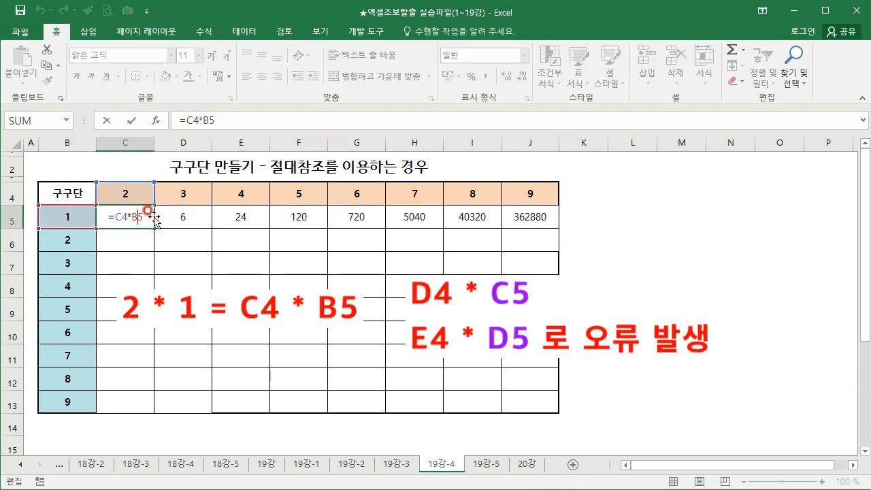
double_click(179, 215)
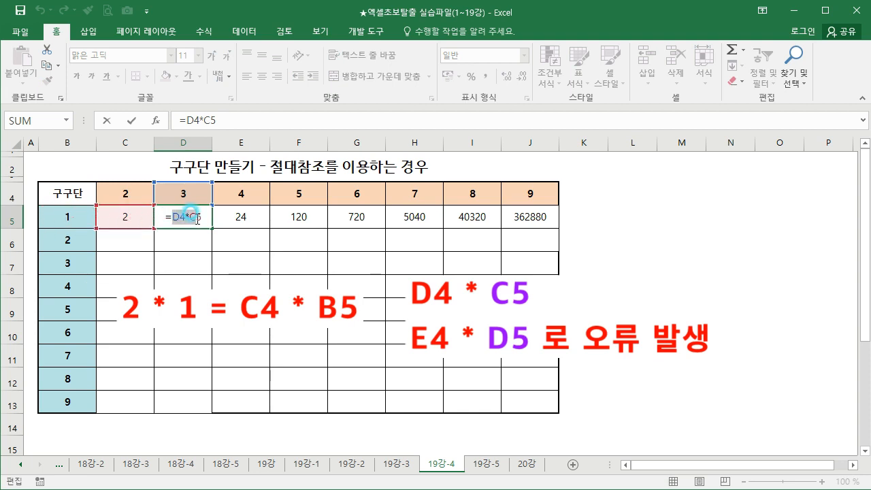
left_click(251, 219)
double_click(253, 219)
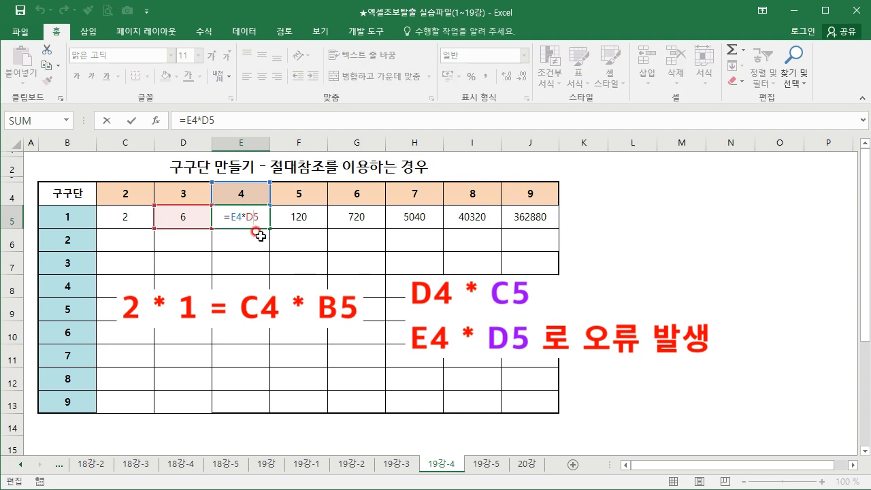
key("Escape")
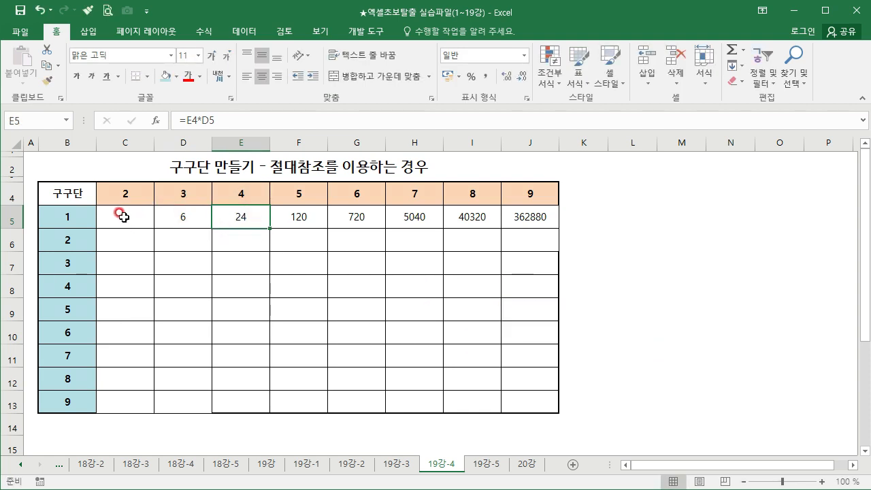
- Change the C5 formula to =C4*$B$5 and refill the row across to J5
double_click(124, 215)
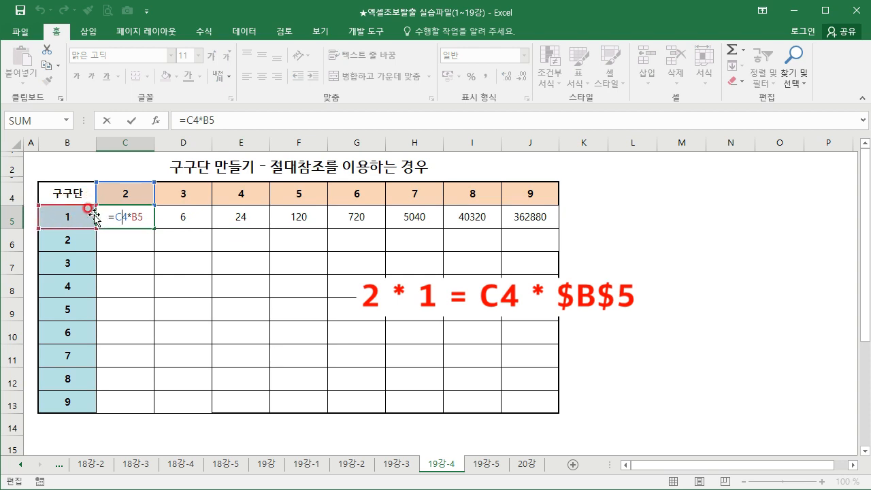
left_click(134, 218)
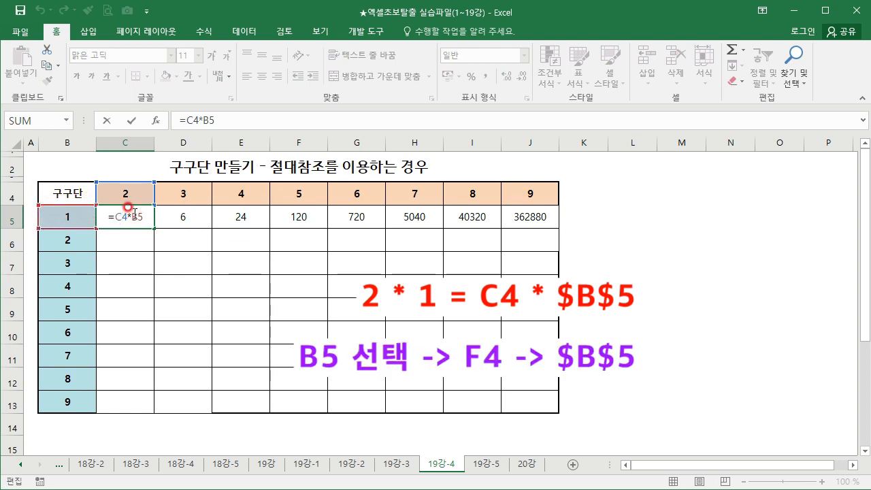
left_click_drag(134, 216, 141, 217)
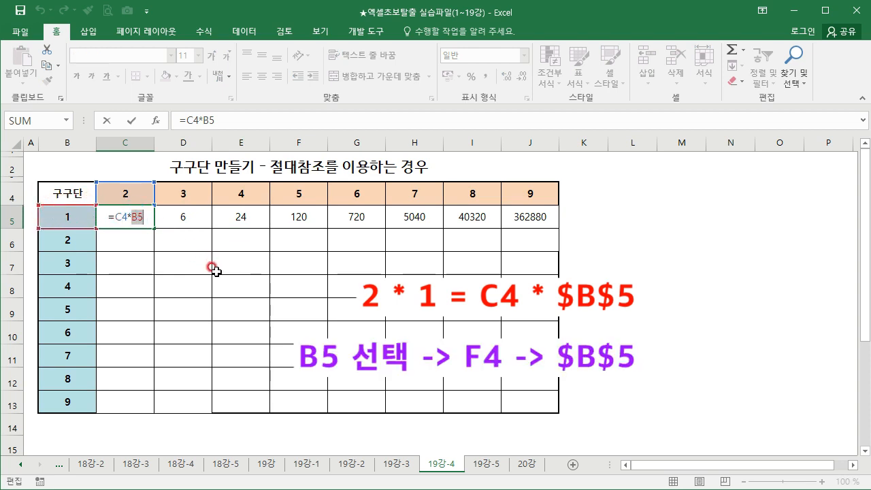
key("F4")
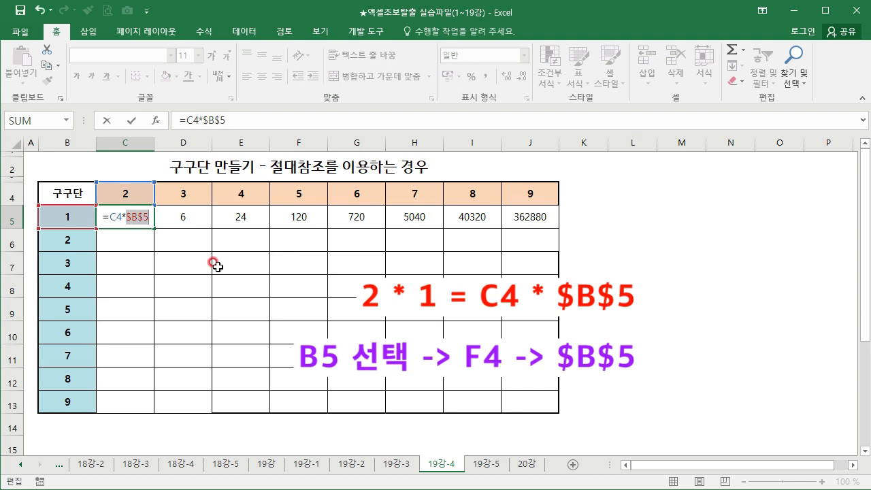
key("Return")
left_click(136, 213)
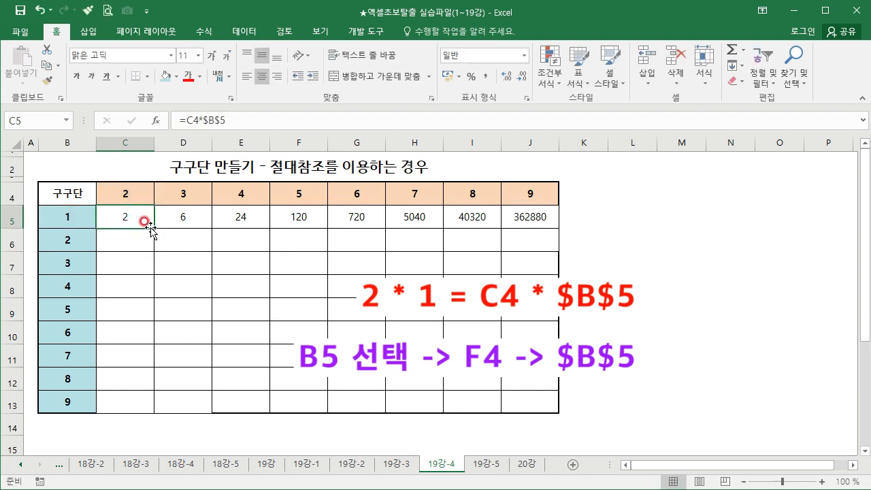
left_click_drag(150, 228, 538, 231)
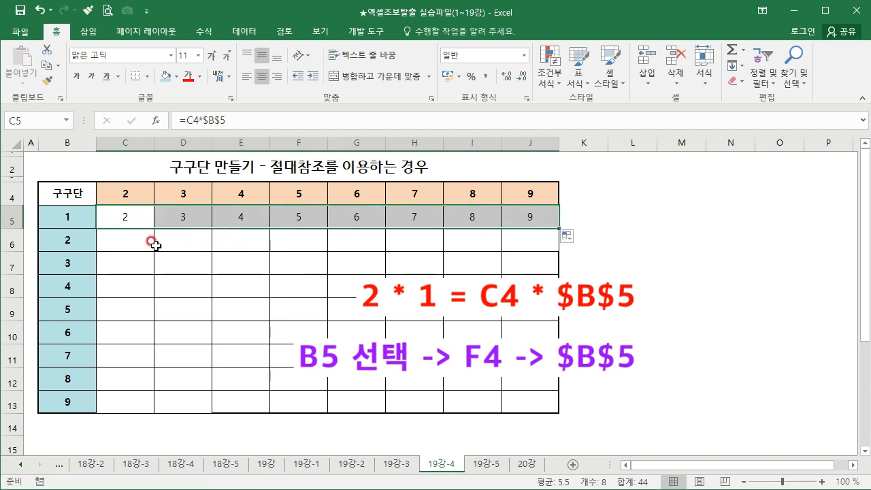
left_click(130, 246)
left_click(132, 241)
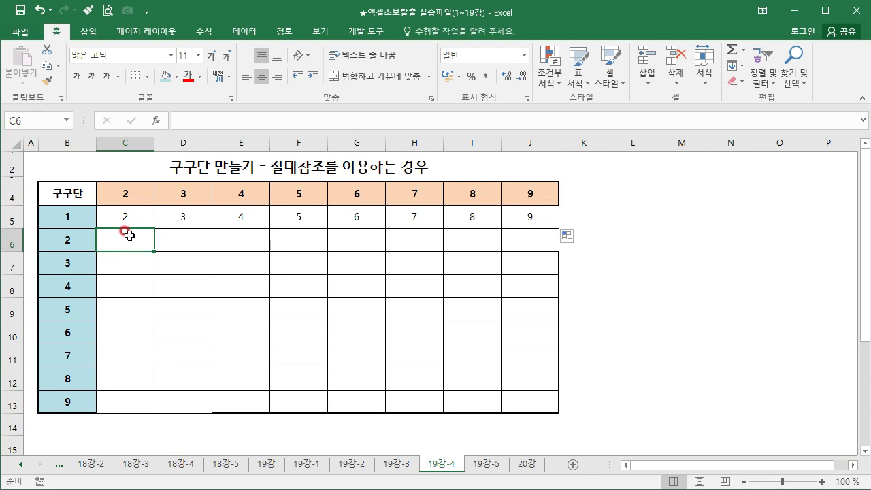
- View the finished table on the 19강 sheet, and examine columns C to F of the table on the 19강-5 sheet
left_click(266, 463)
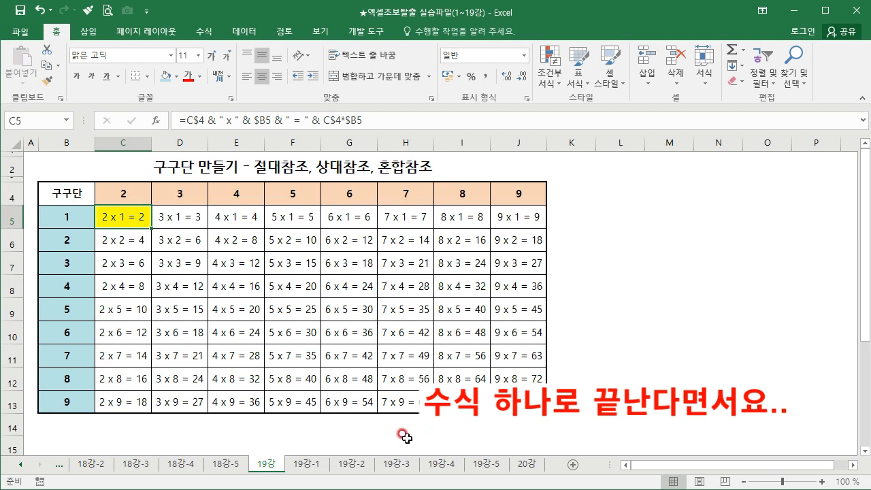
left_click(444, 466)
left_click(476, 464)
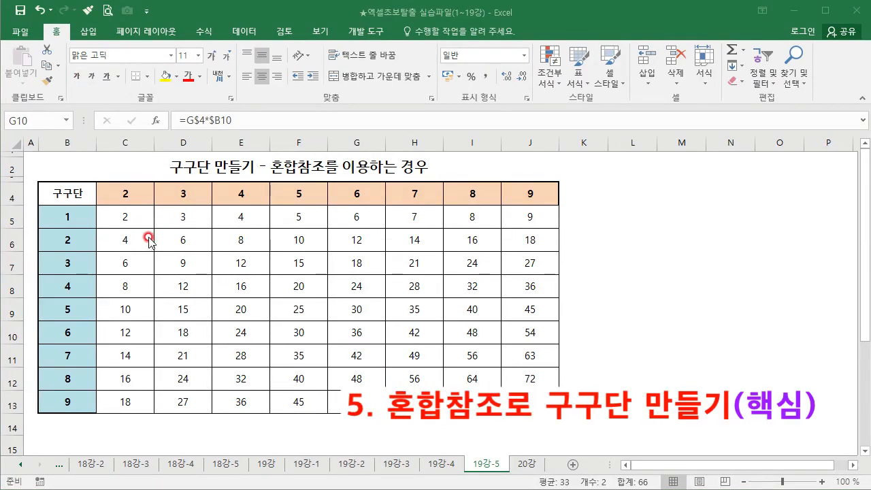
left_click_drag(124, 215, 123, 402)
left_click_drag(185, 215, 182, 400)
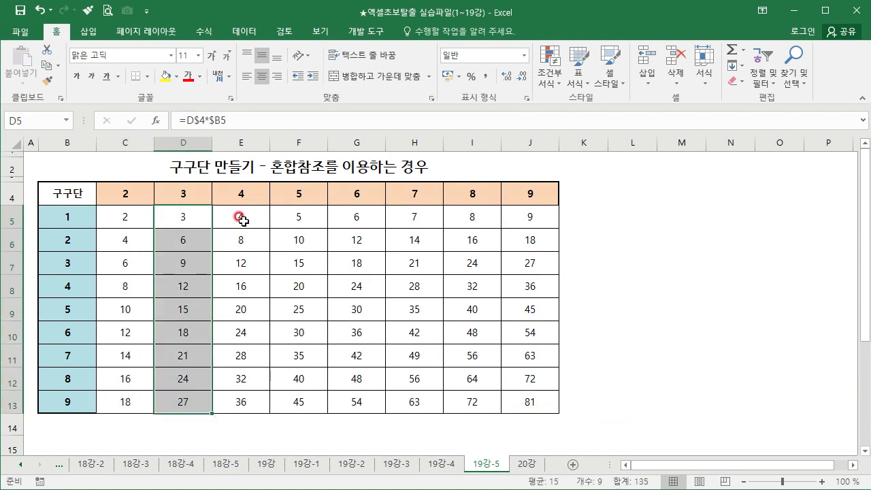
left_click_drag(241, 217, 234, 400)
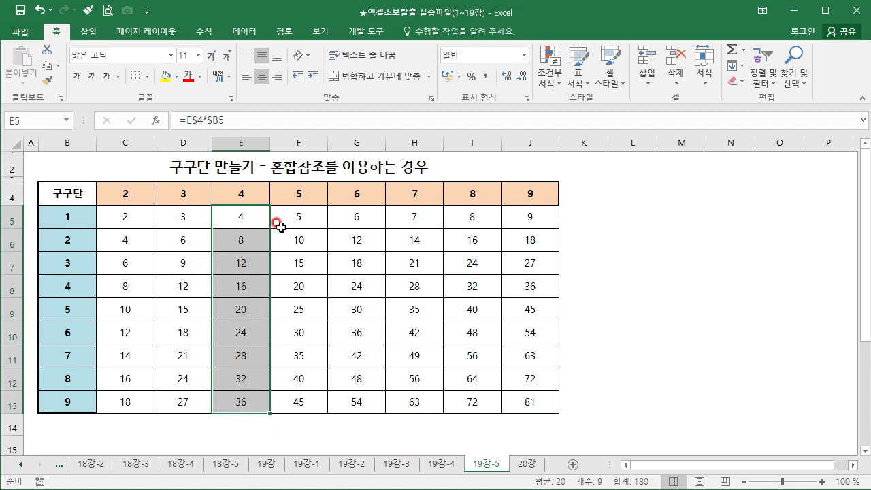
left_click(287, 223)
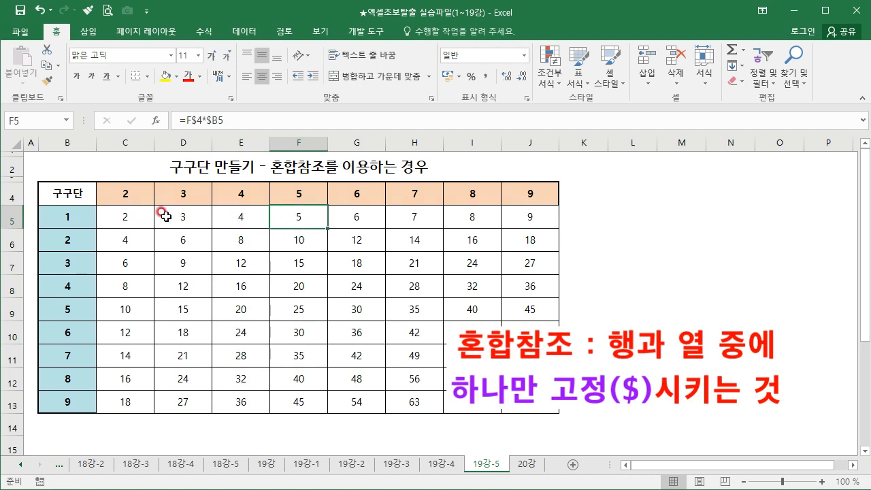
- Clear the results in D5:J13 and C6:C13 on the 19강-5 sheet, keeping only the C5 formula
left_click_drag(164, 215, 534, 401)
key("Delete")
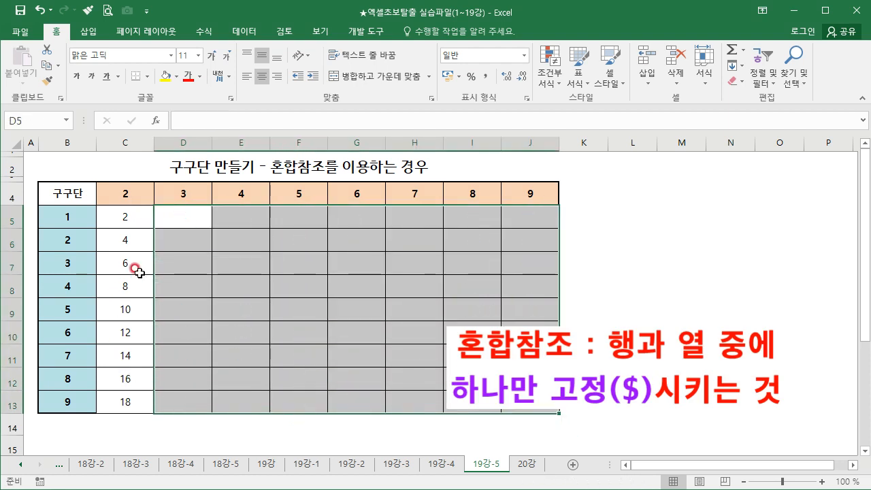
left_click_drag(136, 242, 129, 400)
key("Delete")
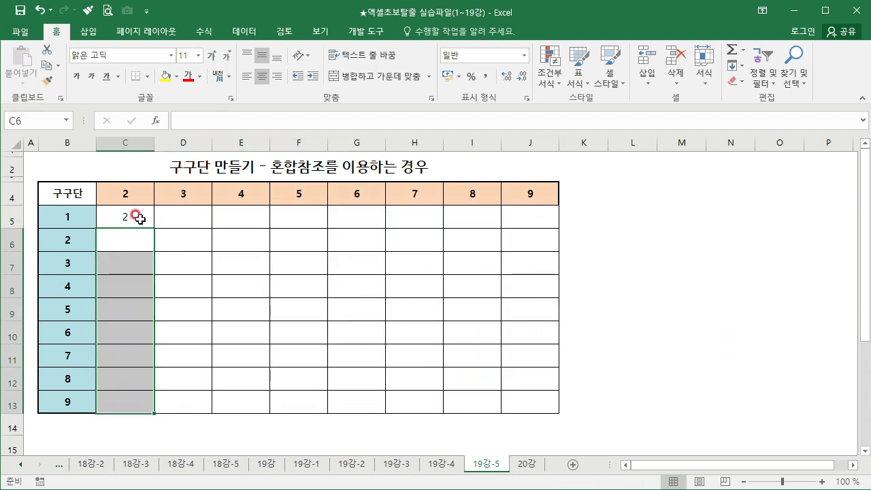
- Inspect the mixed references C$4 and $B5 in the C5 formula, checking which parts are locked
left_click(129, 216)
double_click(136, 217)
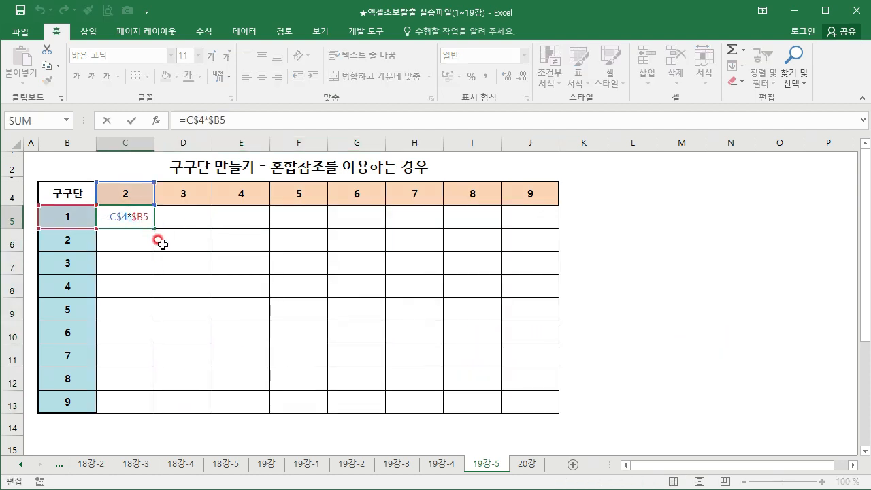
double_click(120, 216)
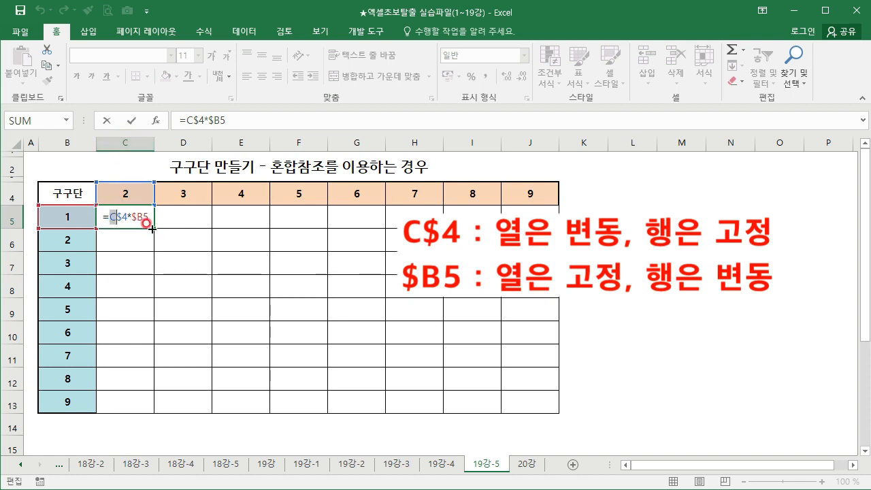
left_click_drag(133, 216, 142, 223)
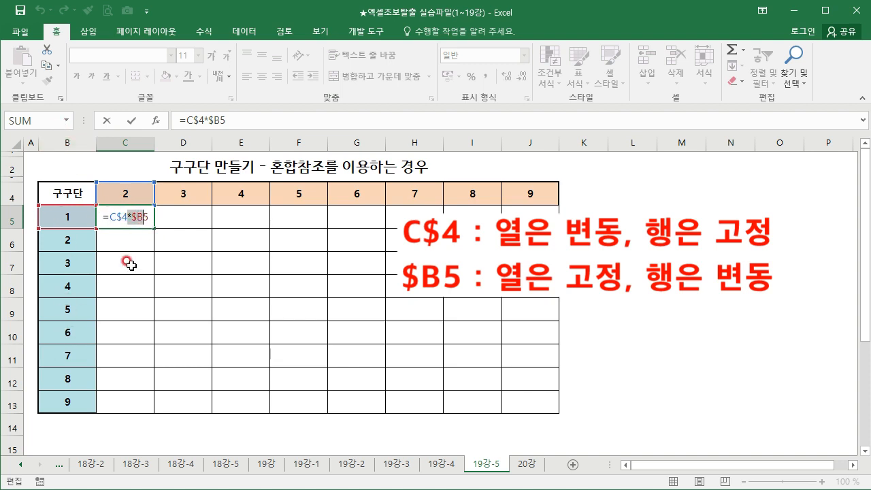
left_click(144, 216)
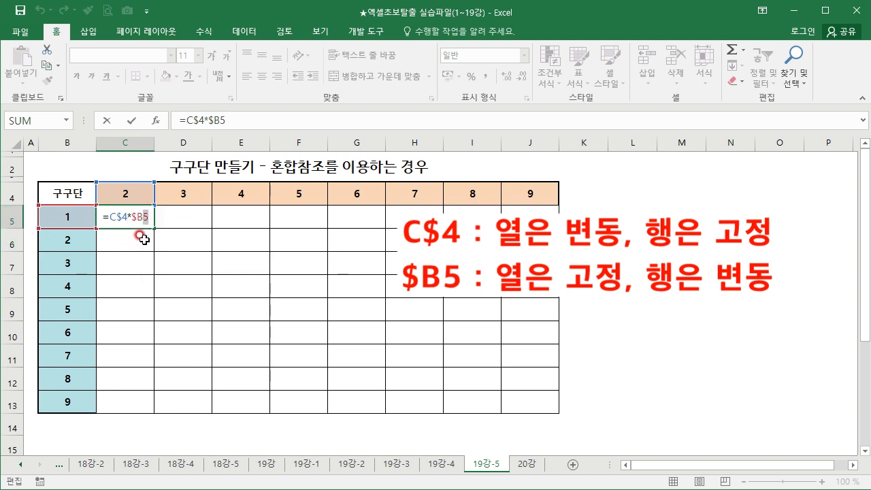
key("ctrl+Return")
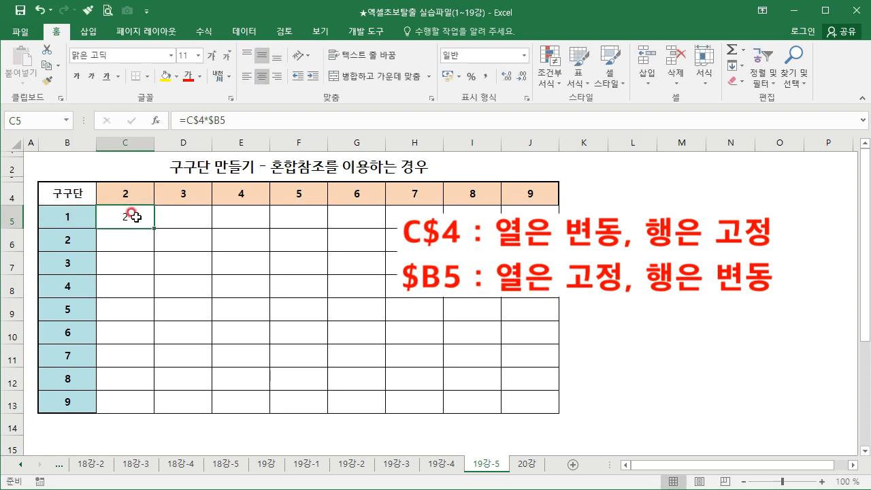
- Examine the multiplier cells from B5 down to B8 and the whole of column B as the targets of $B5
left_click_drag(154, 228, 103, 218)
left_click(80, 219)
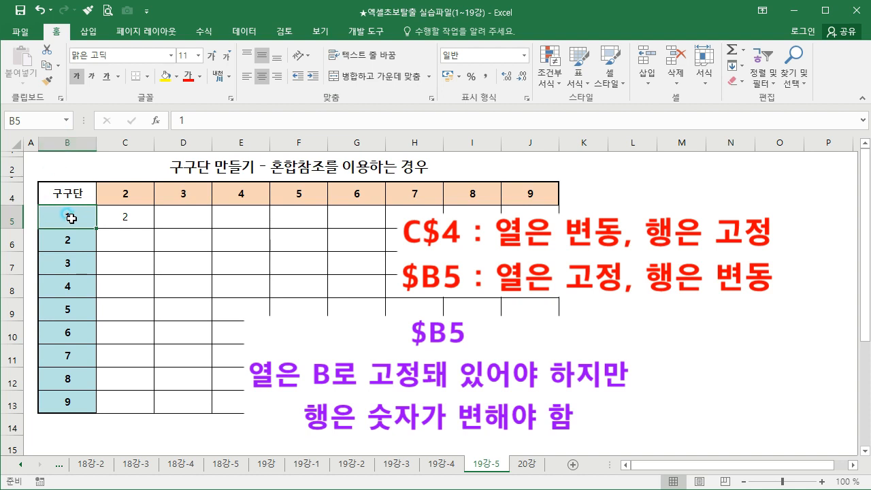
left_click(72, 247)
left_click(74, 263)
left_click(75, 285)
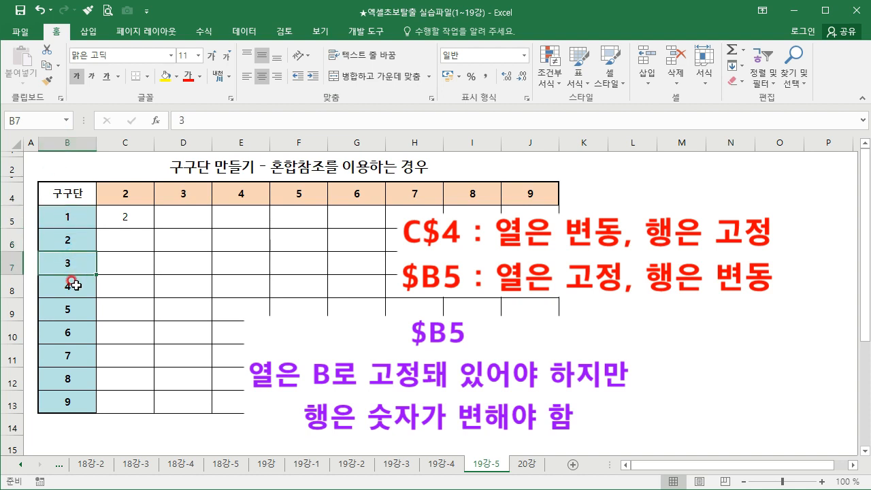
left_click(75, 305)
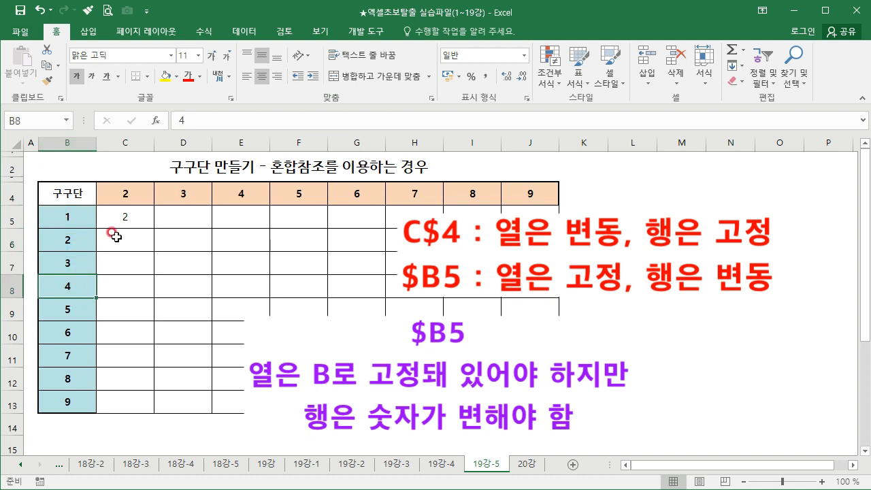
left_click(81, 140)
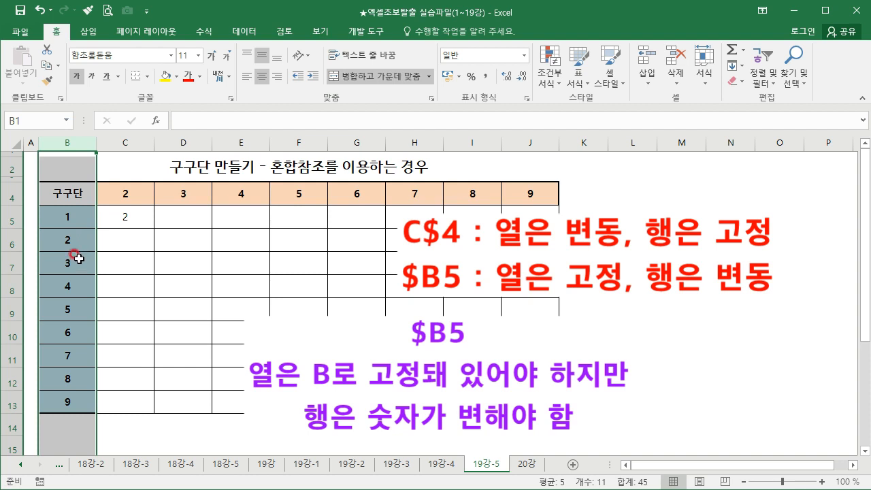
- Recheck the unlocked row number of the $B5 reference within the C5 formula
double_click(119, 215)
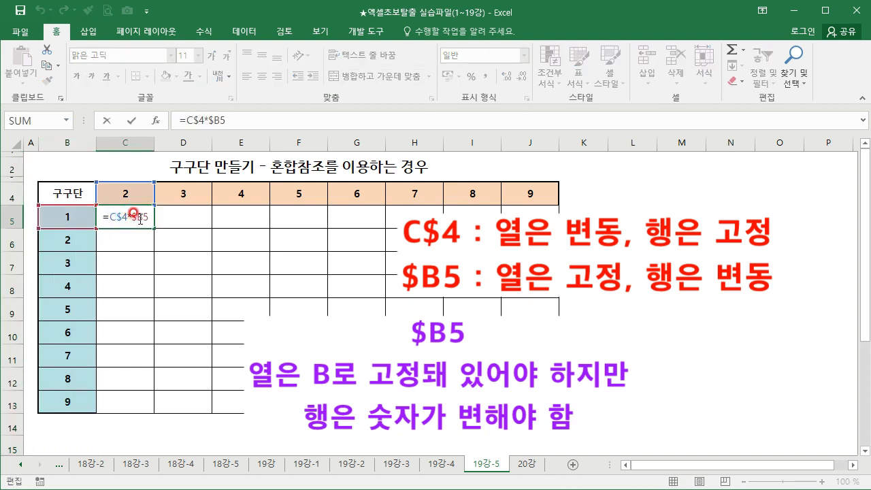
left_click_drag(144, 219, 138, 219)
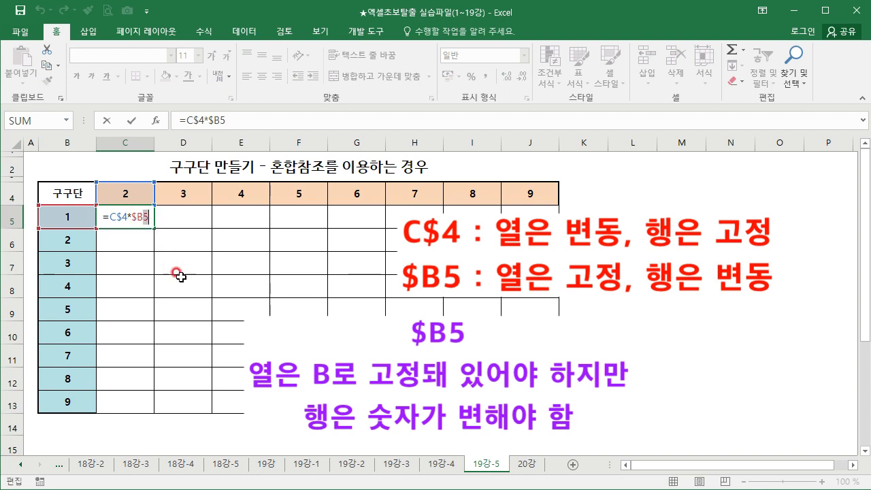
key("ctrl+Return")
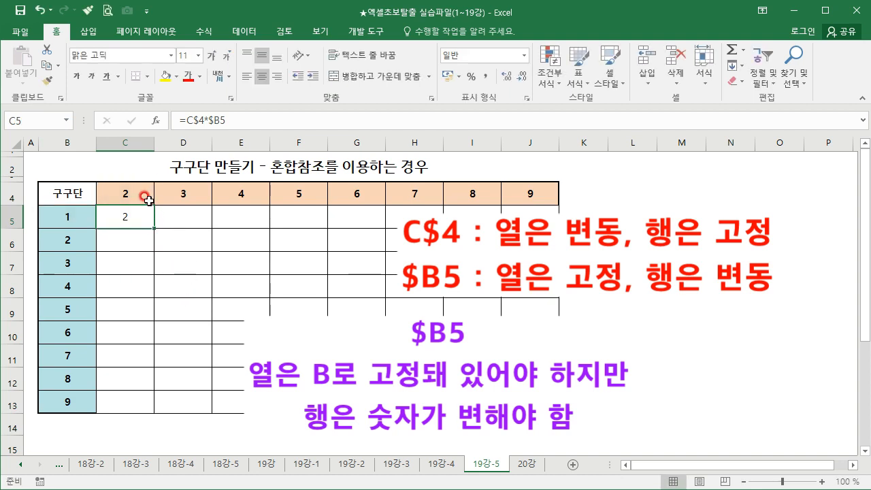
- Examine the header cells C4:J4, row 4 and columns C to E as the targets of the C$4 reference
left_click(126, 192)
left_click_drag(126, 193, 532, 188)
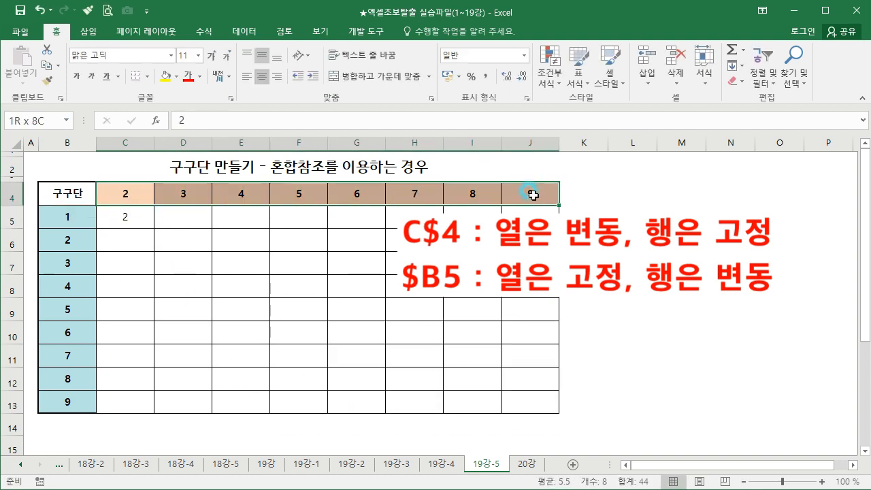
left_click(124, 190)
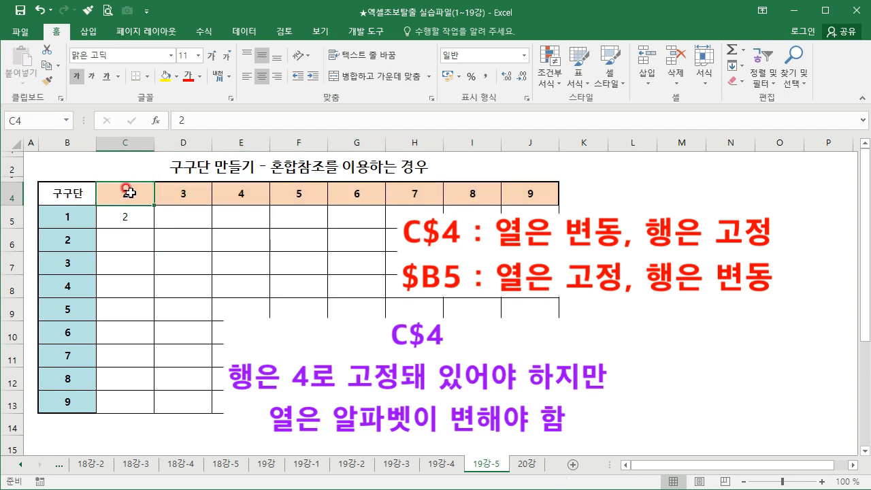
left_click(8, 197)
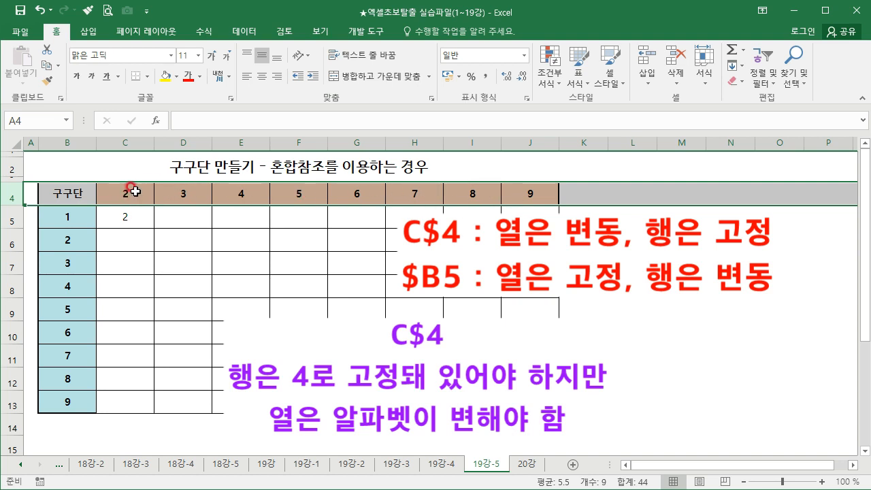
left_click(127, 142)
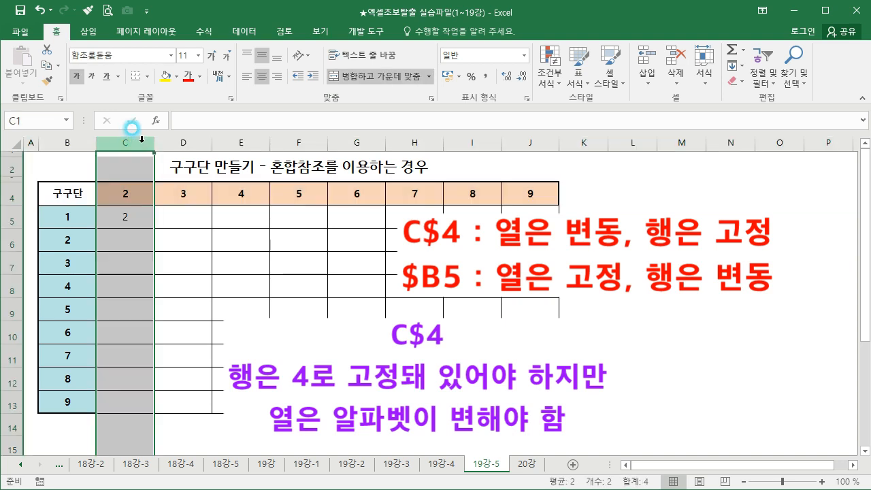
left_click(181, 141)
left_click(241, 141)
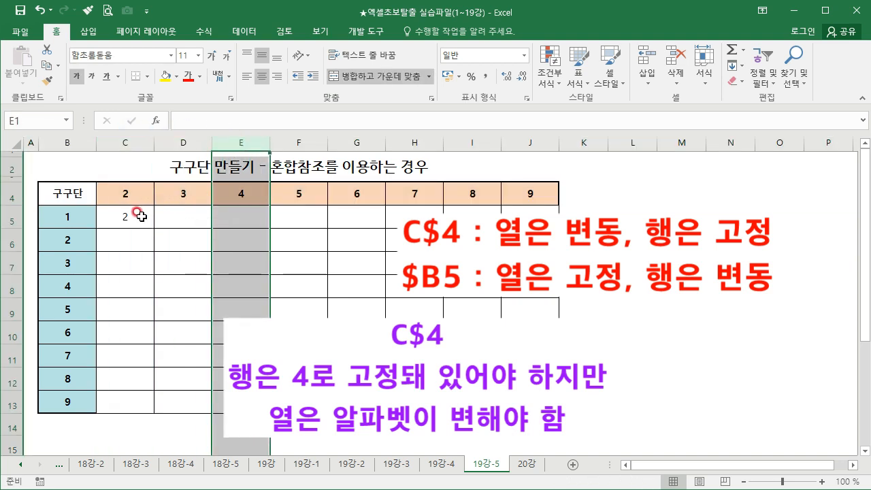
- Inspect the locked row and unlocked column of the C$4 reference in the C5 formula
double_click(120, 216)
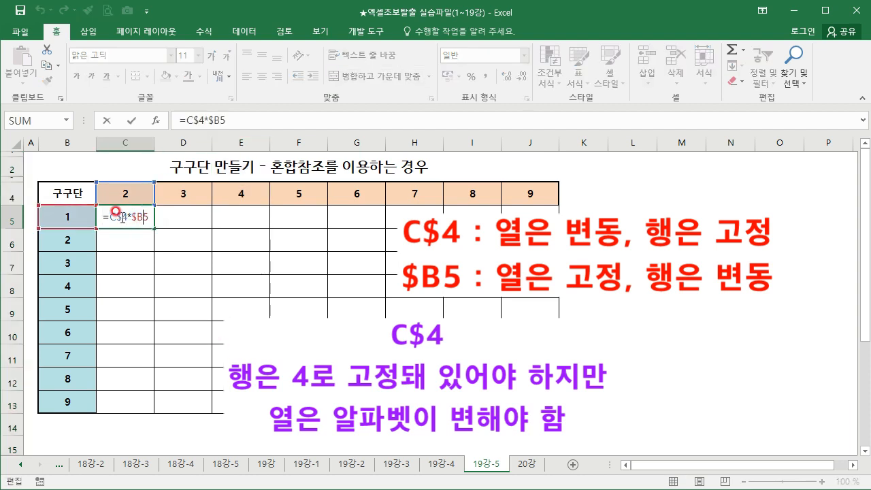
left_click_drag(130, 220, 123, 225)
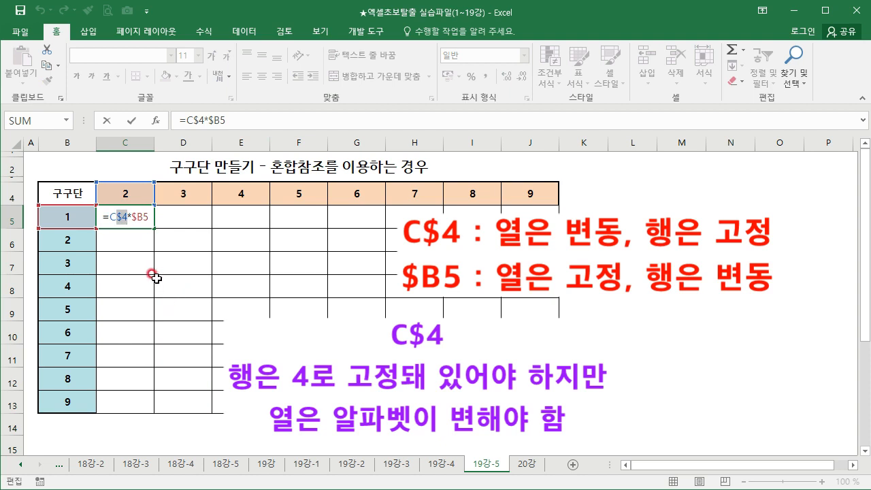
left_click_drag(117, 214, 113, 214)
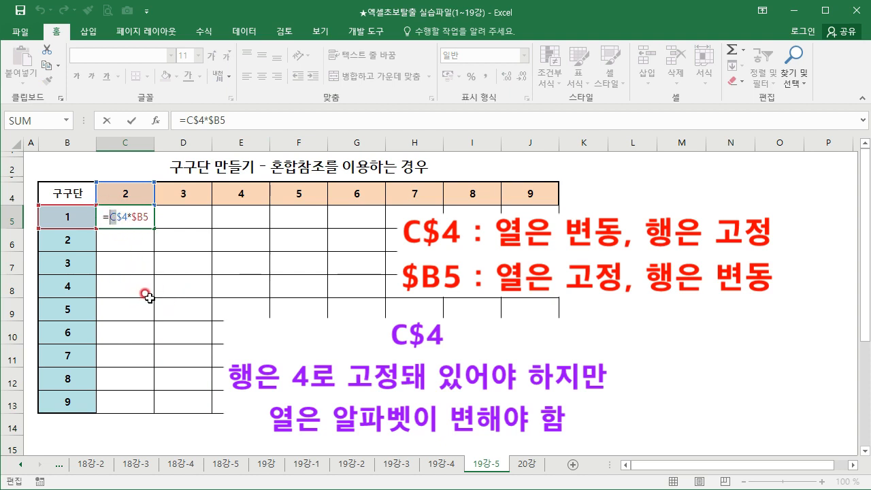
key("Return")
- Re-enter the C5 formula as =C4*B5 with plain relative references
left_click(127, 219)
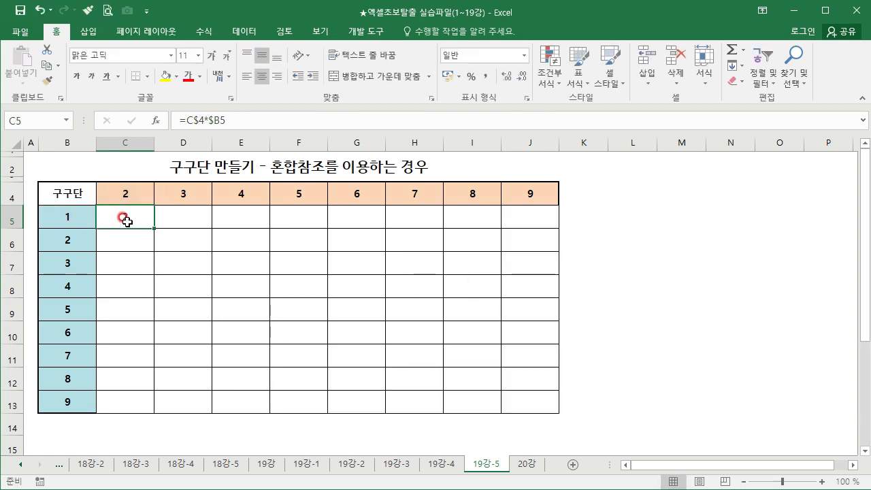
type("=")
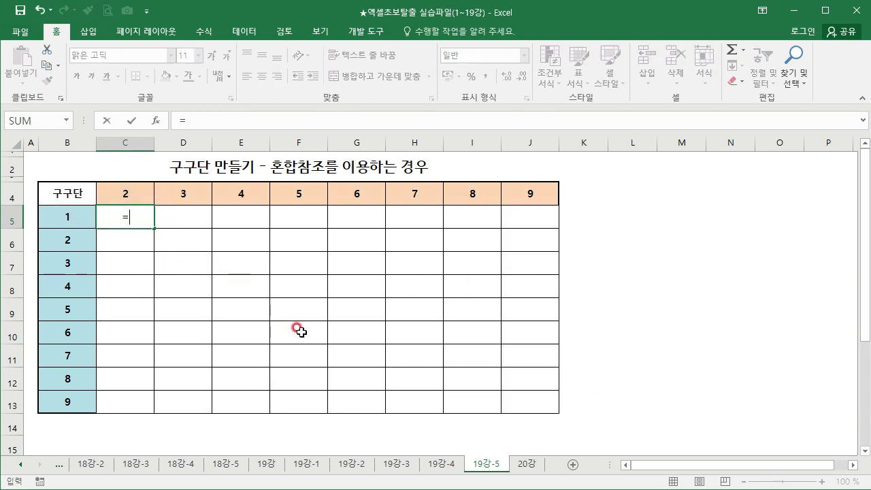
left_click(126, 191)
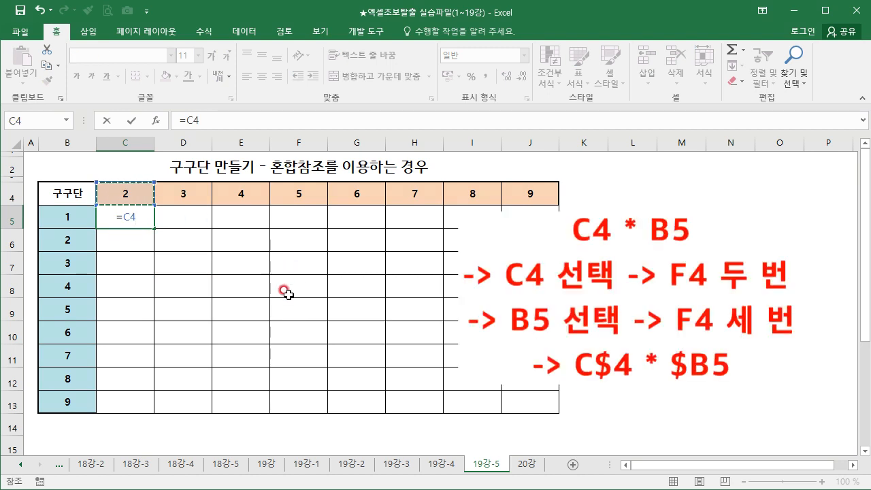
type("*")
left_click(68, 215)
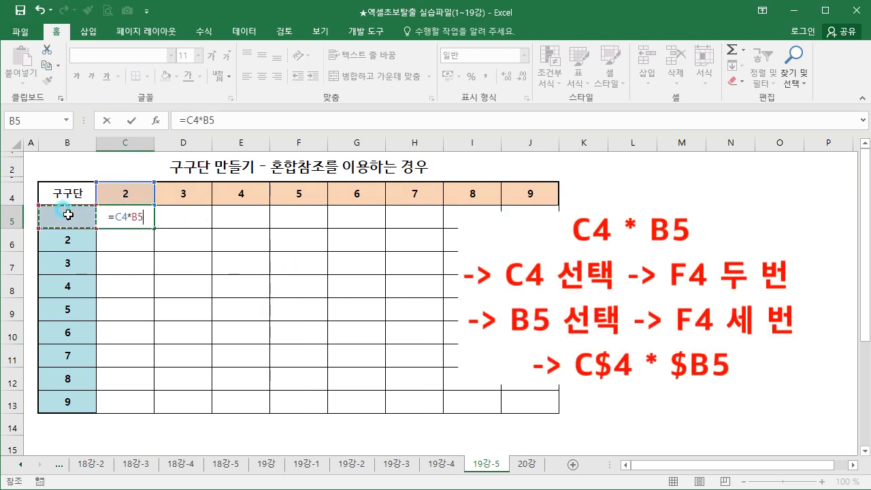
key("Return")
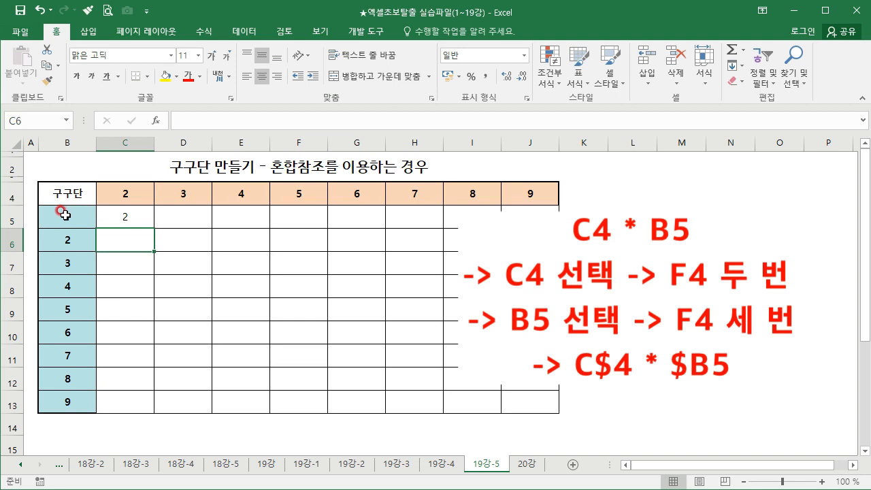
- Change the C4 reference in the C5 formula to the mixed reference C$4, locking only the row
left_click(134, 215)
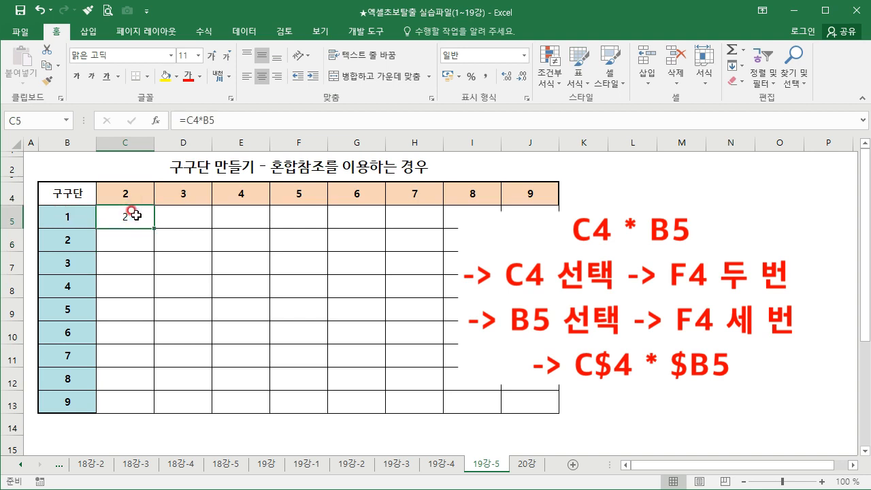
double_click(134, 215)
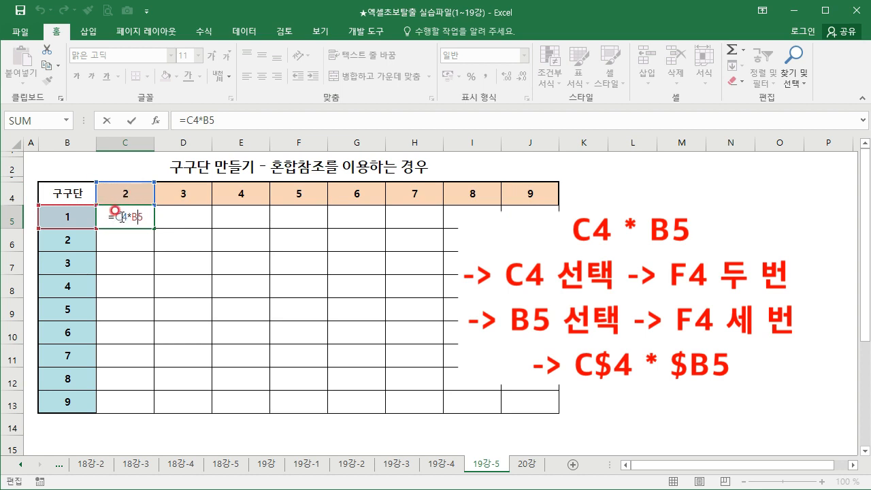
left_click_drag(129, 218, 111, 217)
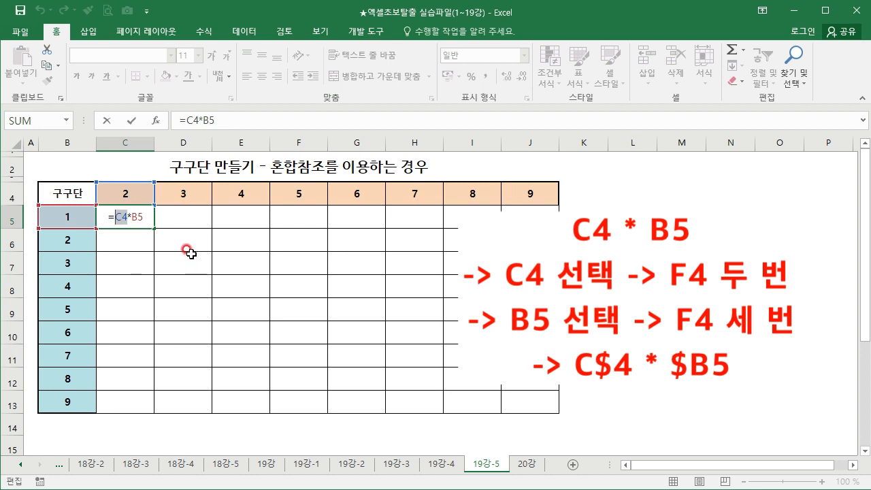
key("F4")
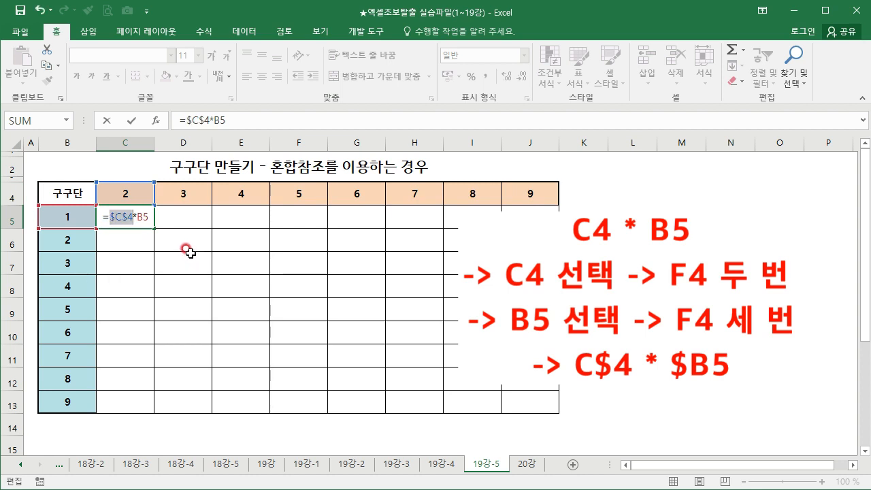
key("F4")
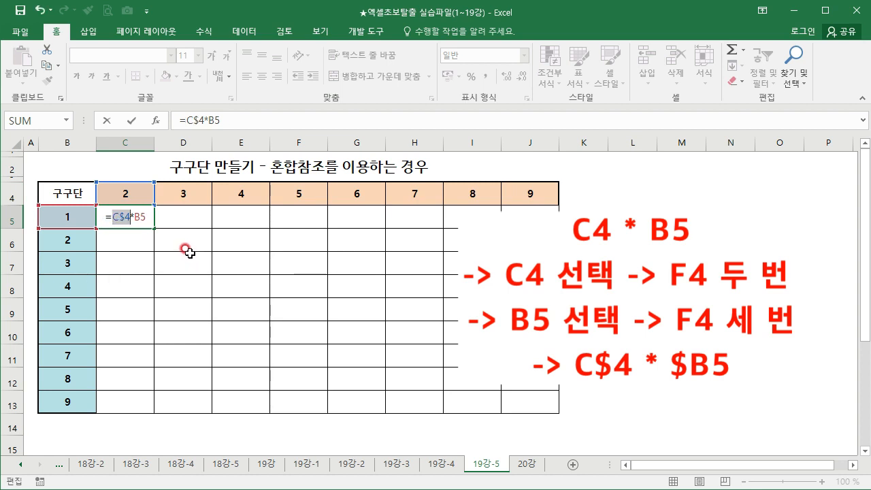
- Change the B5 reference in the C5 formula to $B5, locking only the column, and commit the formula
left_click(128, 213)
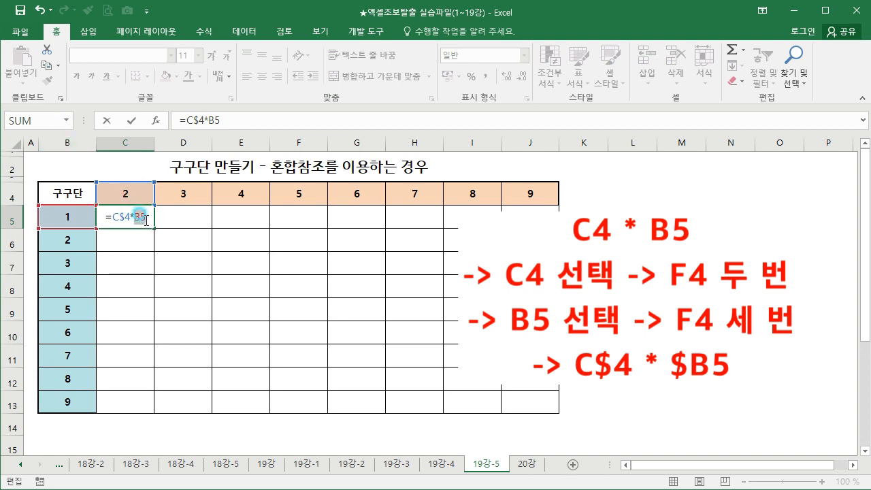
key("F4")
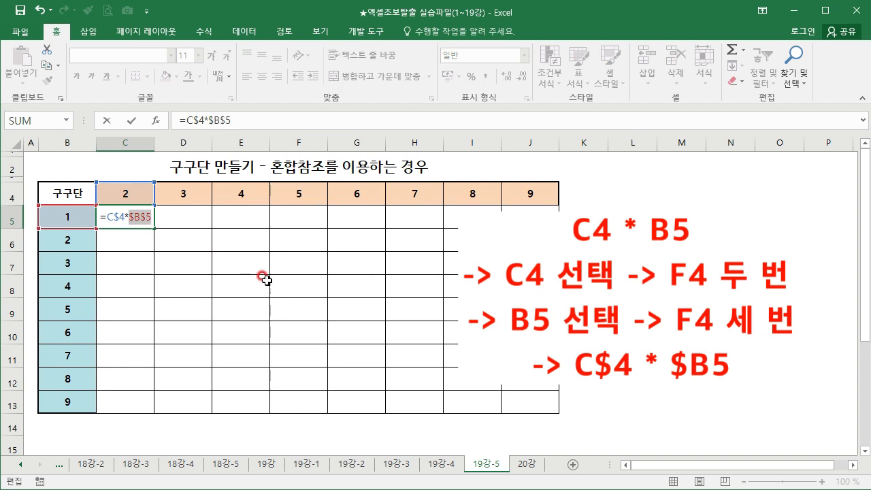
key("F4")
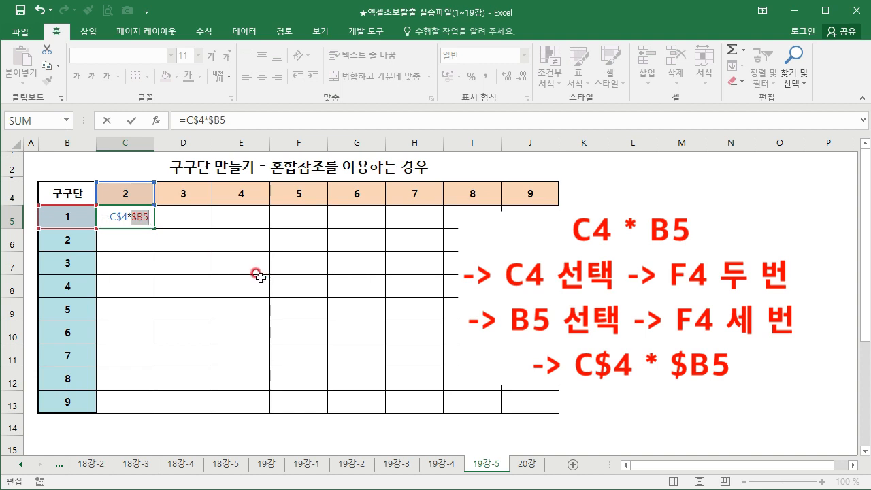
key("Return")
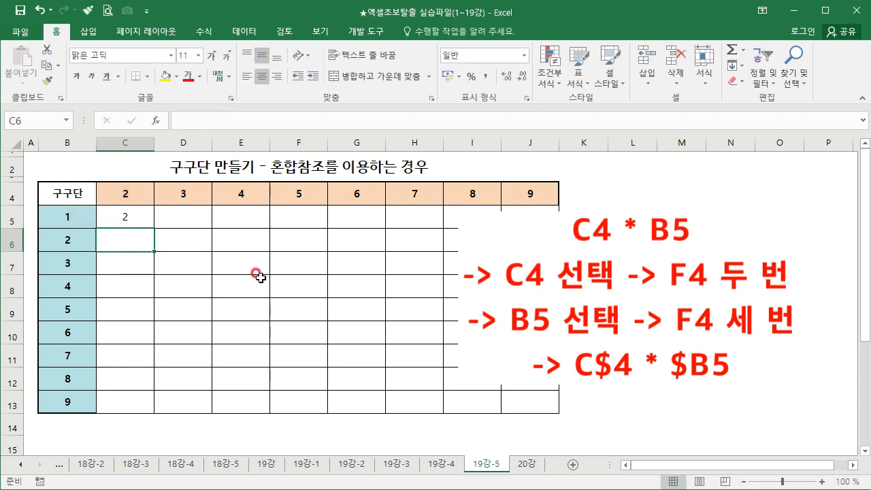
- Check the C5 formula against header cells C4:J4, columns C to J and row 4, which C$4 has to cover
left_click(127, 215)
double_click(128, 216)
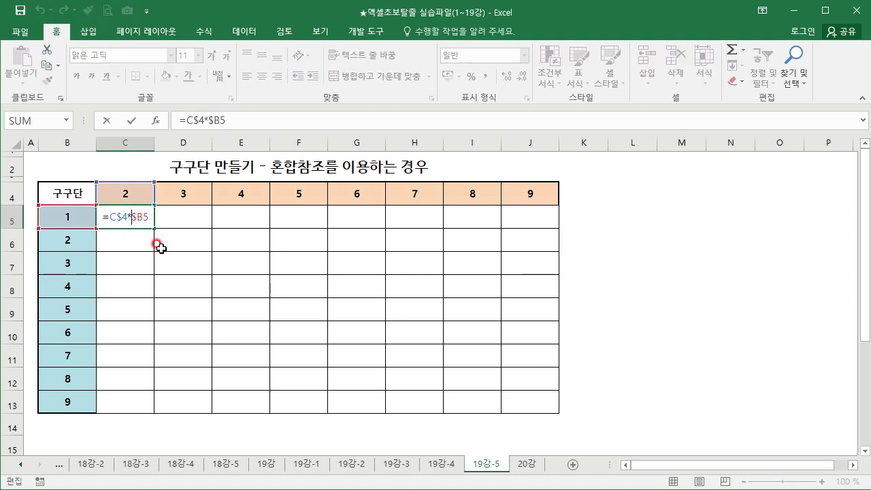
key("Escape")
left_click(129, 194)
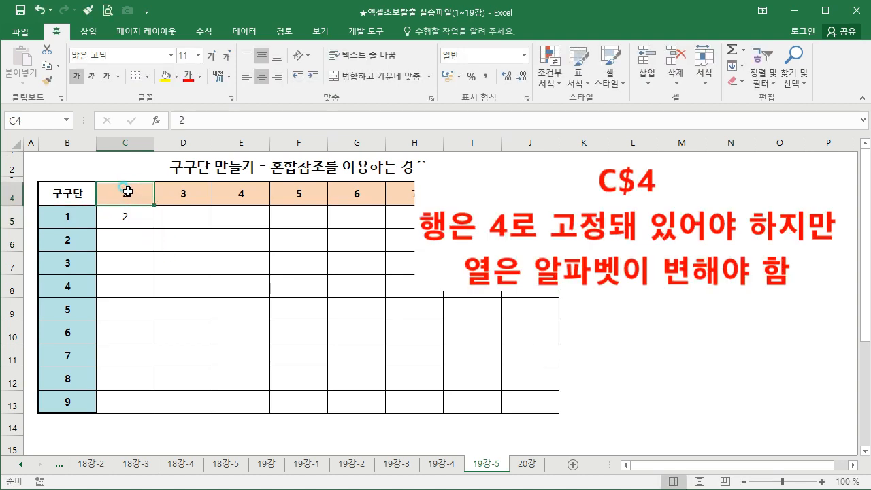
left_click_drag(128, 192, 530, 193)
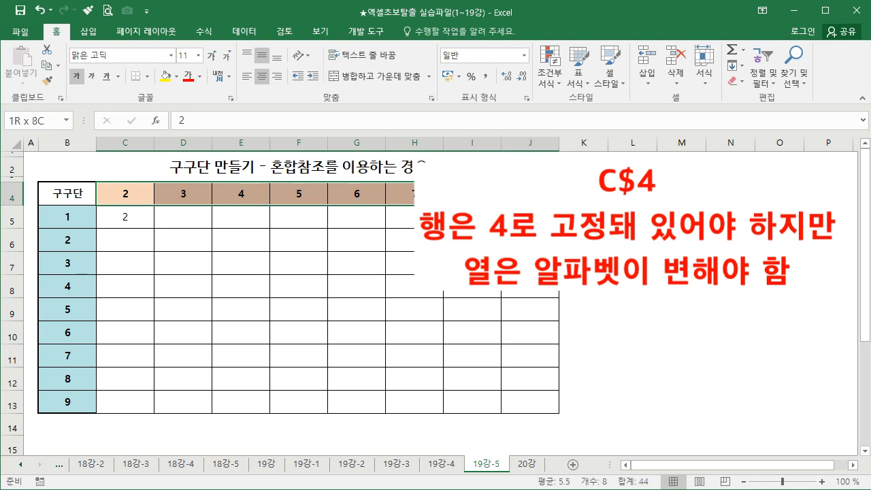
left_click_drag(125, 143, 527, 144)
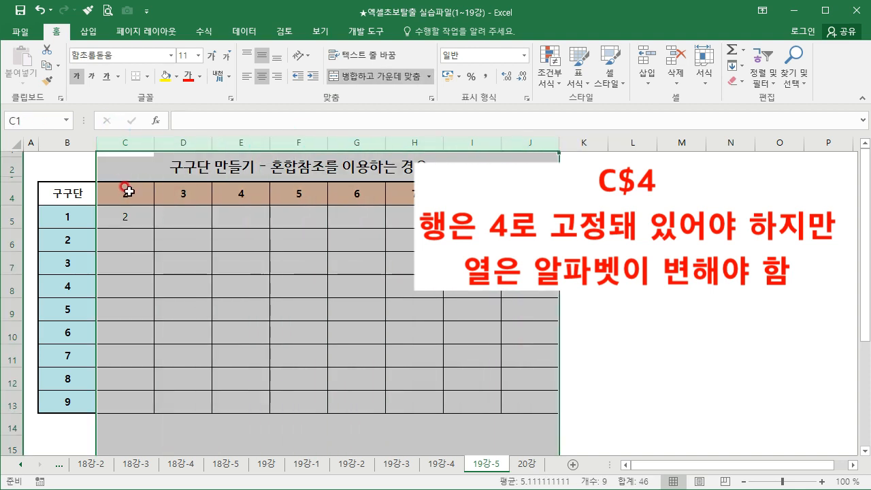
left_click(3, 195)
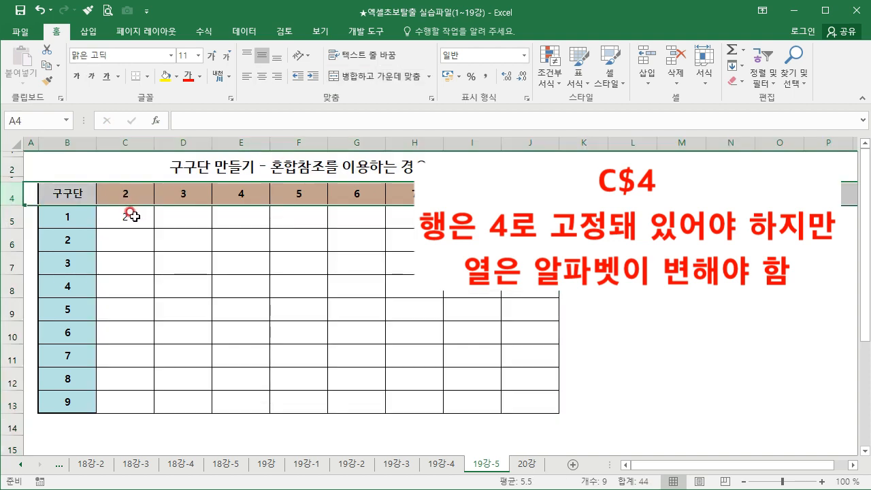
- Examine the unlocked column letter of C$4 and the unlocked row number of $B5 in the C5 formula
double_click(130, 215)
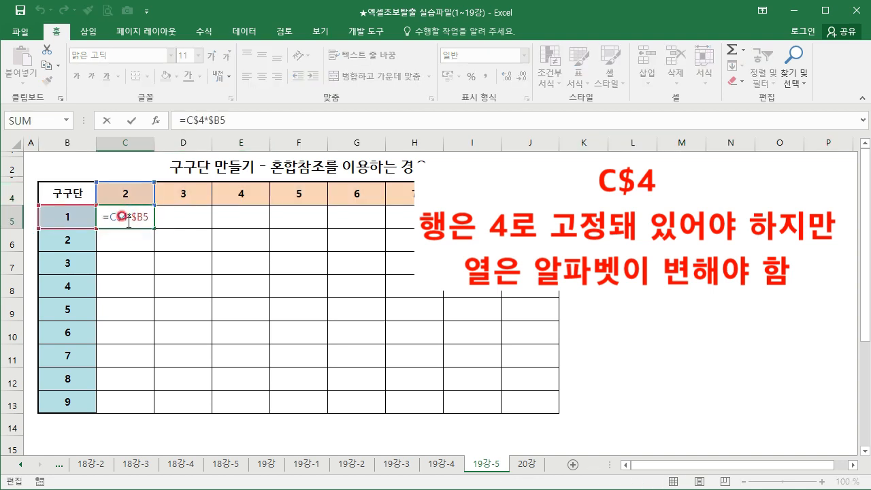
mouse_move(117, 216)
left_mouse_down()
mouse_move(129, 216)
mouse_move(111, 216)
left_mouse_up()
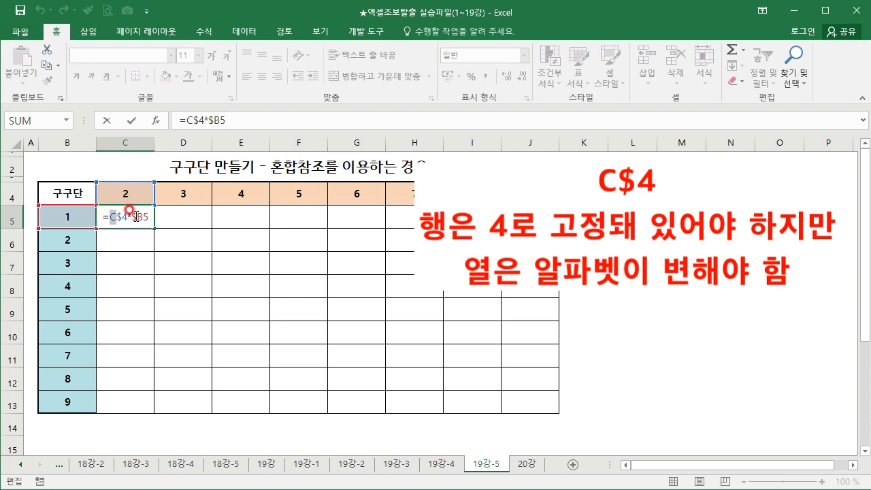
left_click_drag(135, 216, 150, 216)
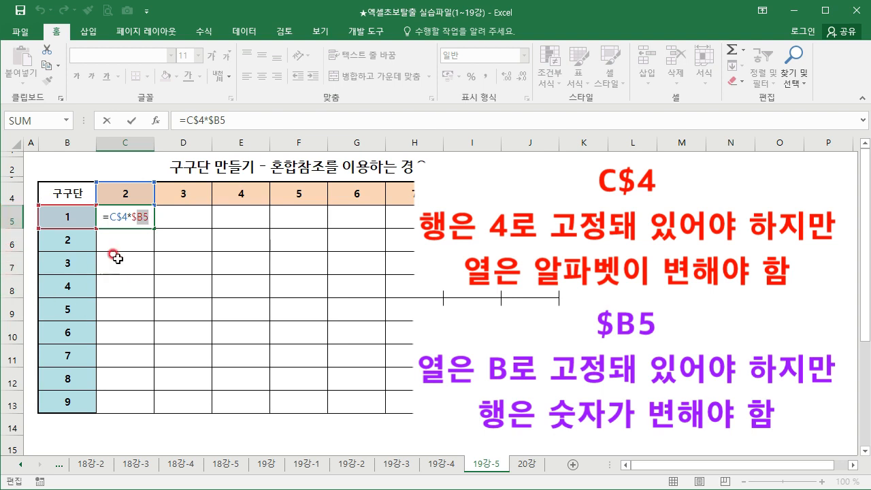
left_click(143, 215)
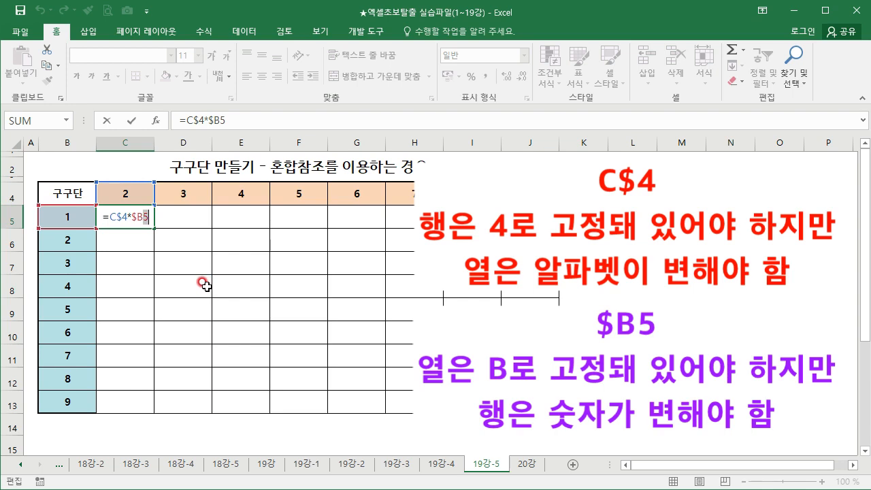
key("Return")
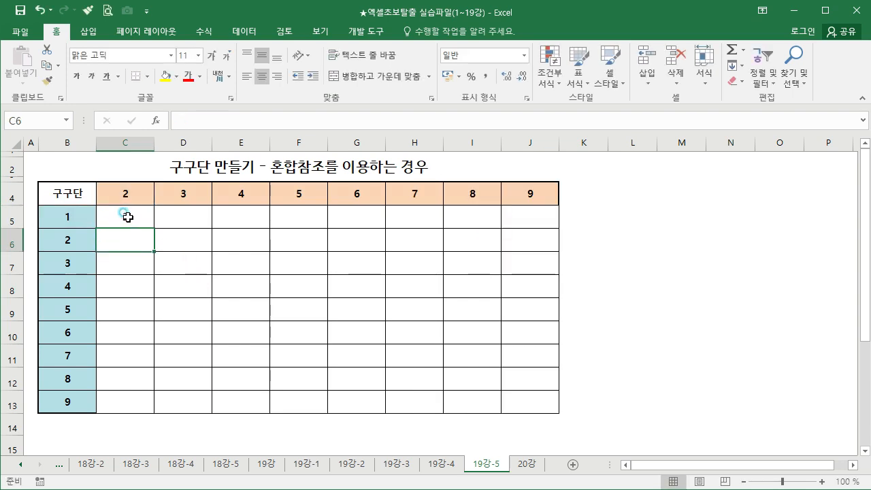
- Fill the C5 formula across the whole multiplication table, range C5:J13
left_click(142, 226)
left_click_drag(147, 232, 534, 416)
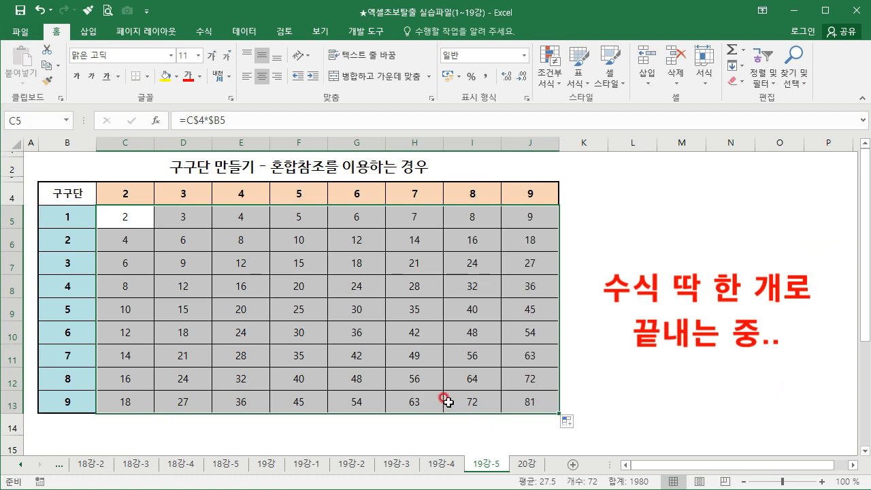
- Open the 19강 sheet and inspect how its C5 formula combines mixed references with & text joins
left_click(266, 464)
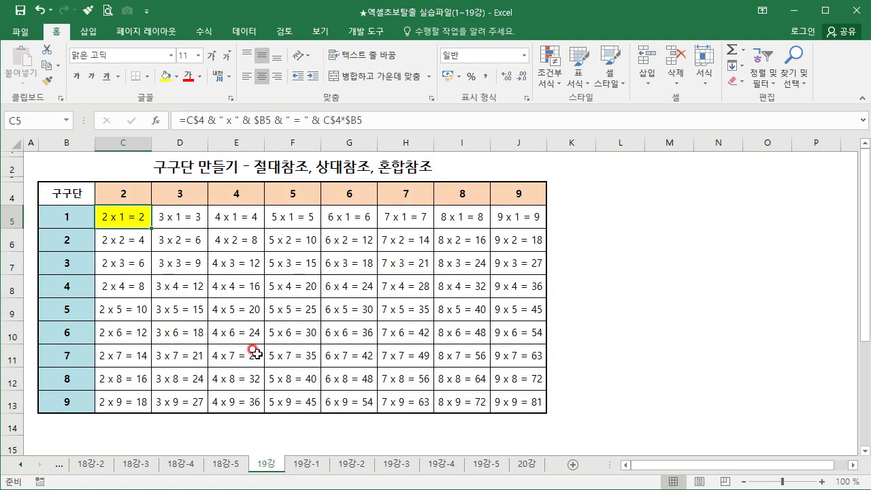
double_click(132, 218)
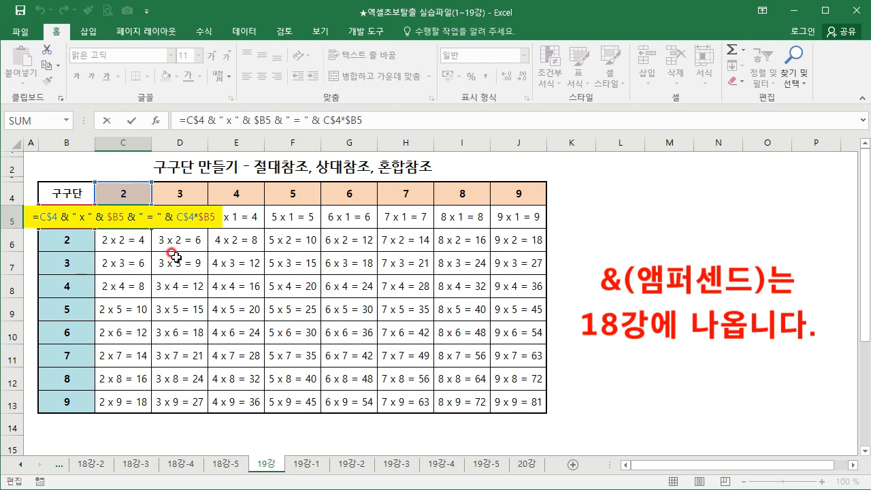
key("Escape")
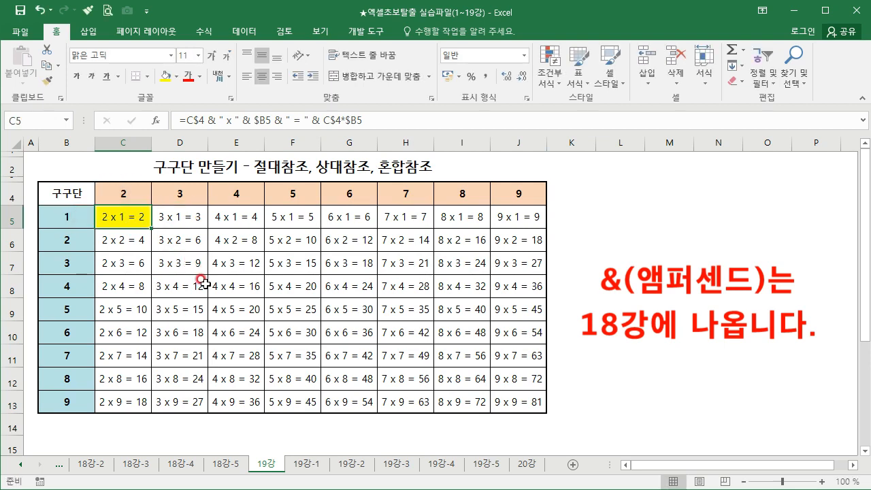